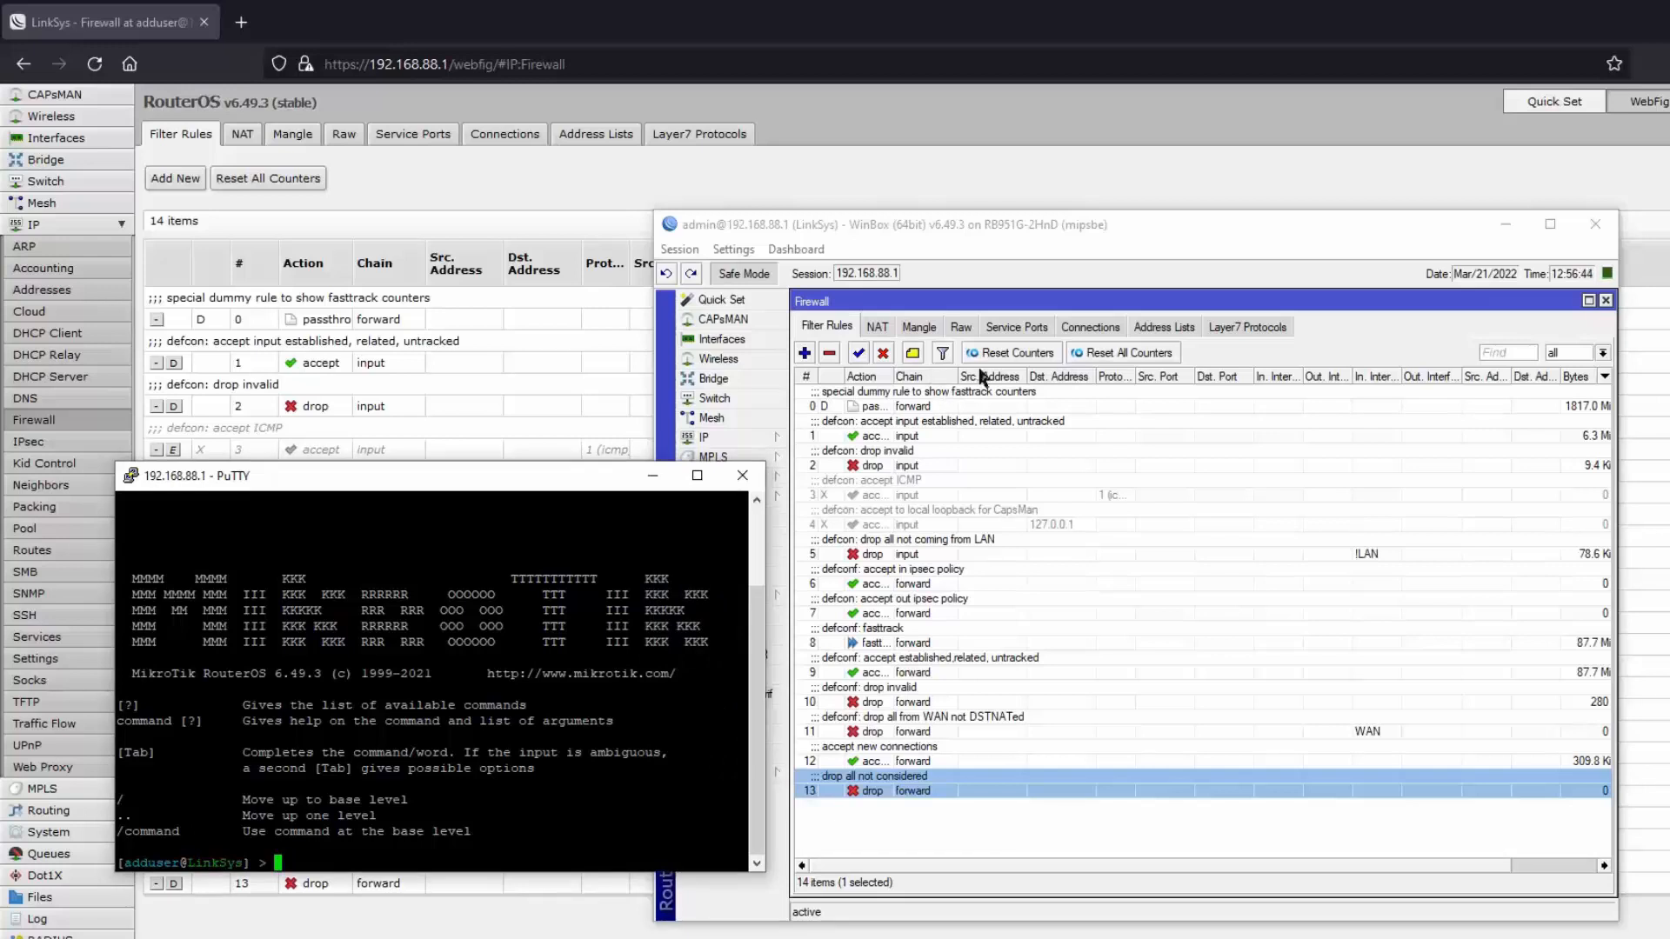
Step: View the firewall filter rules sorted by chain, by action, by rule number, and by chain again
left_click(911, 379)
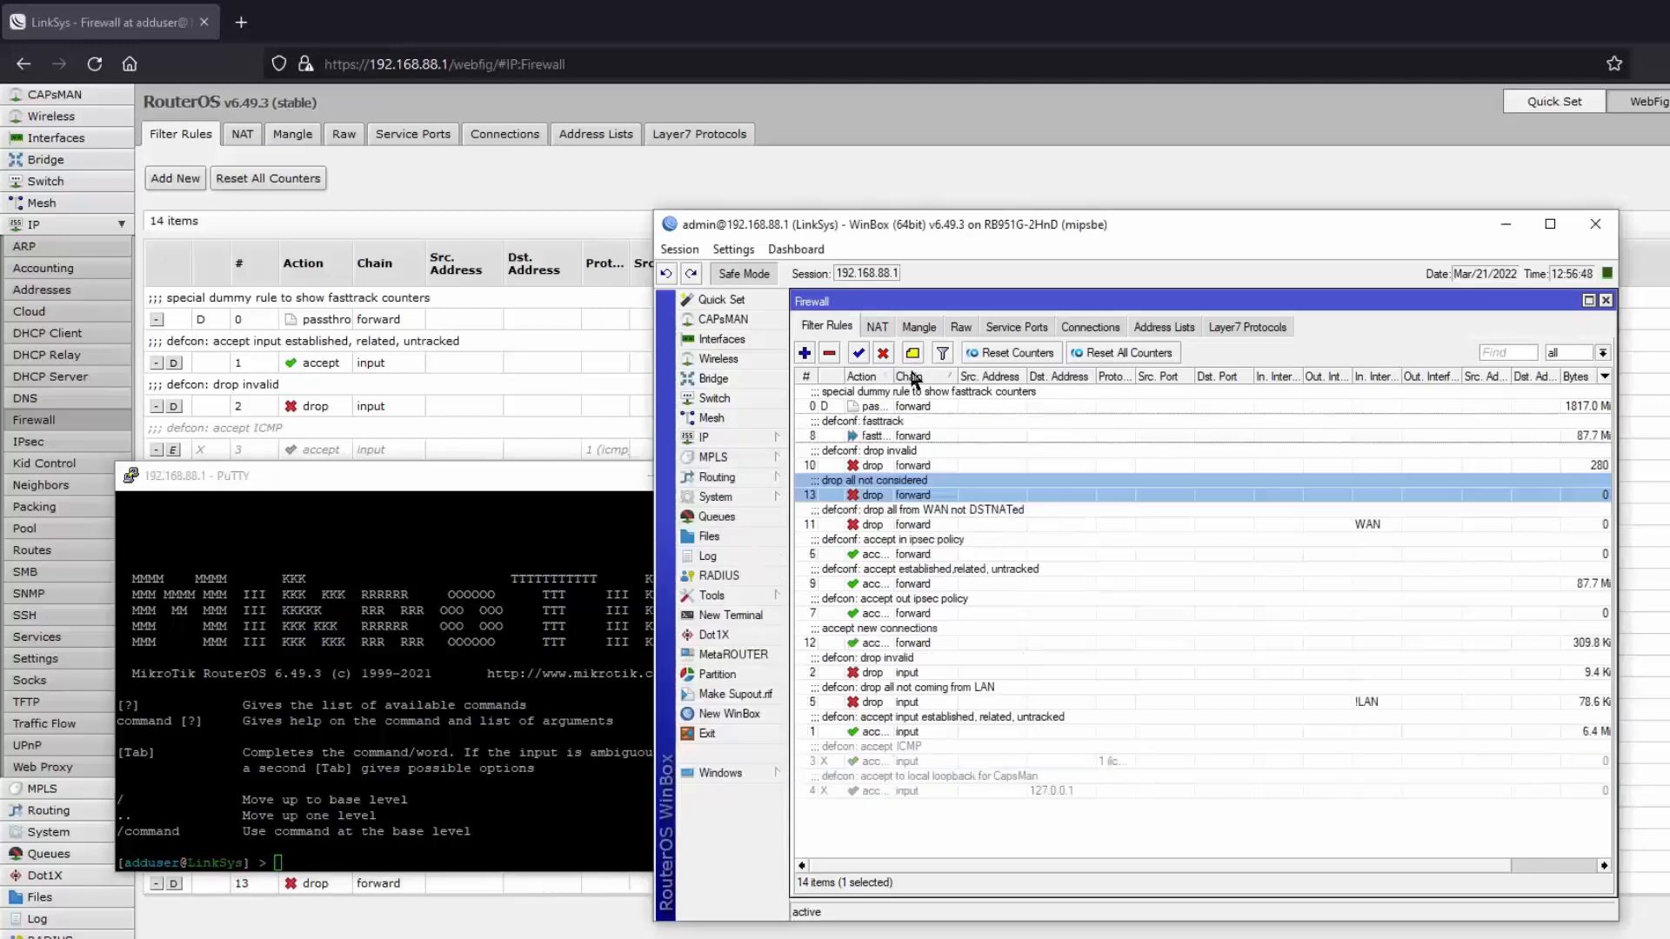
left_click(863, 377)
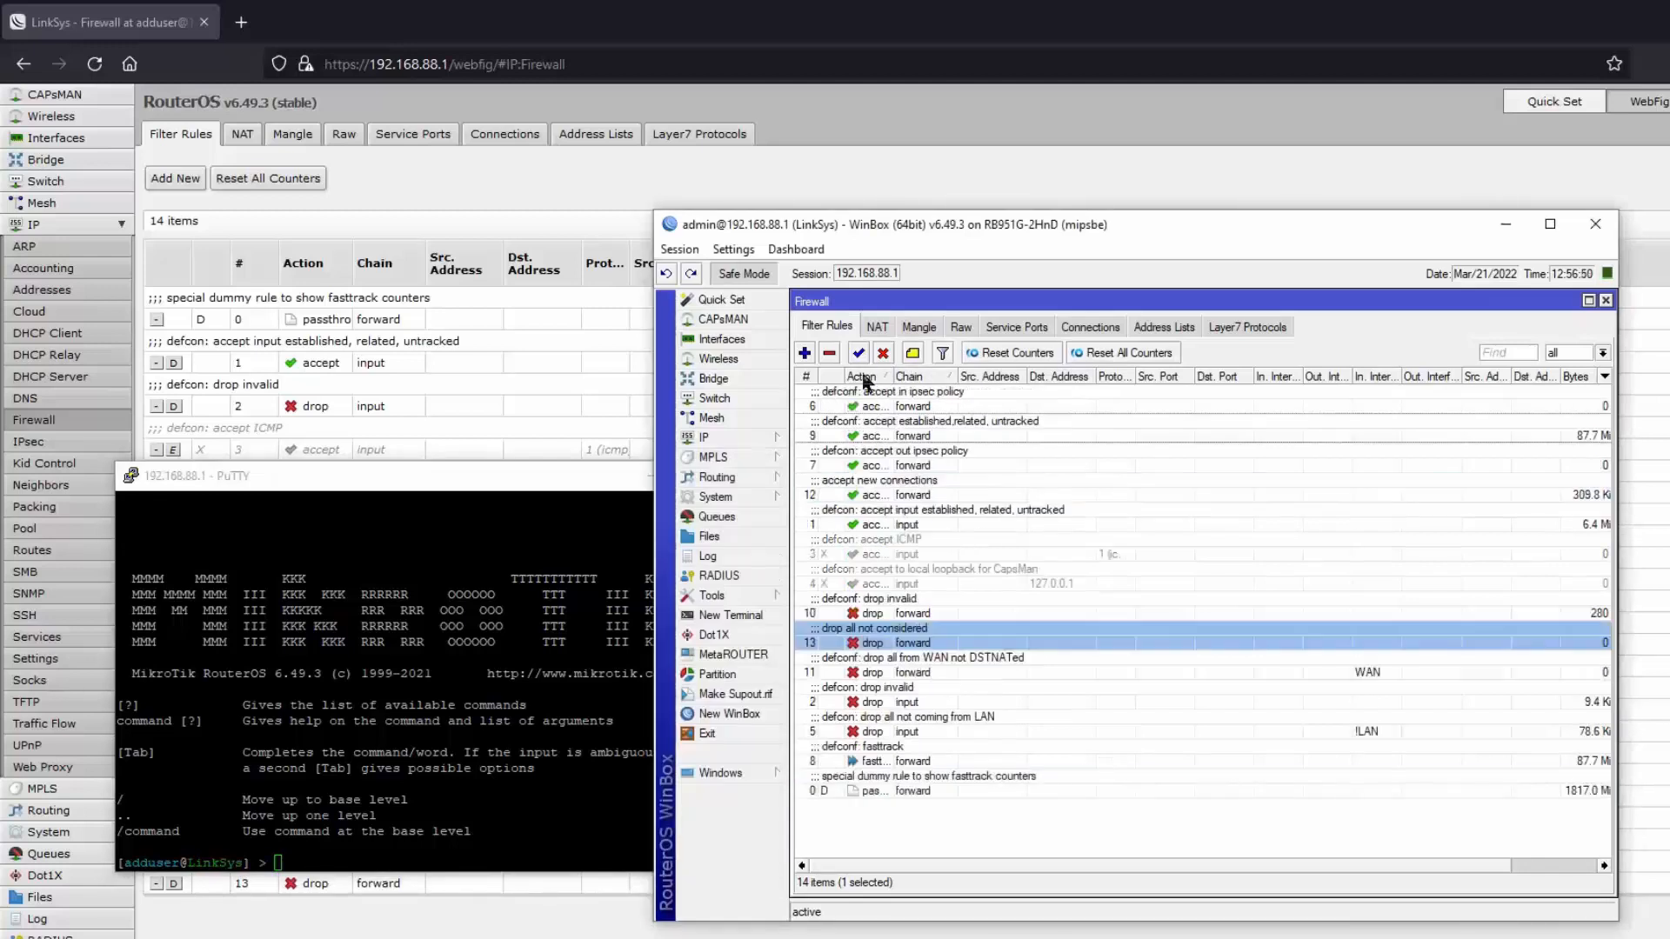
left_click(807, 379)
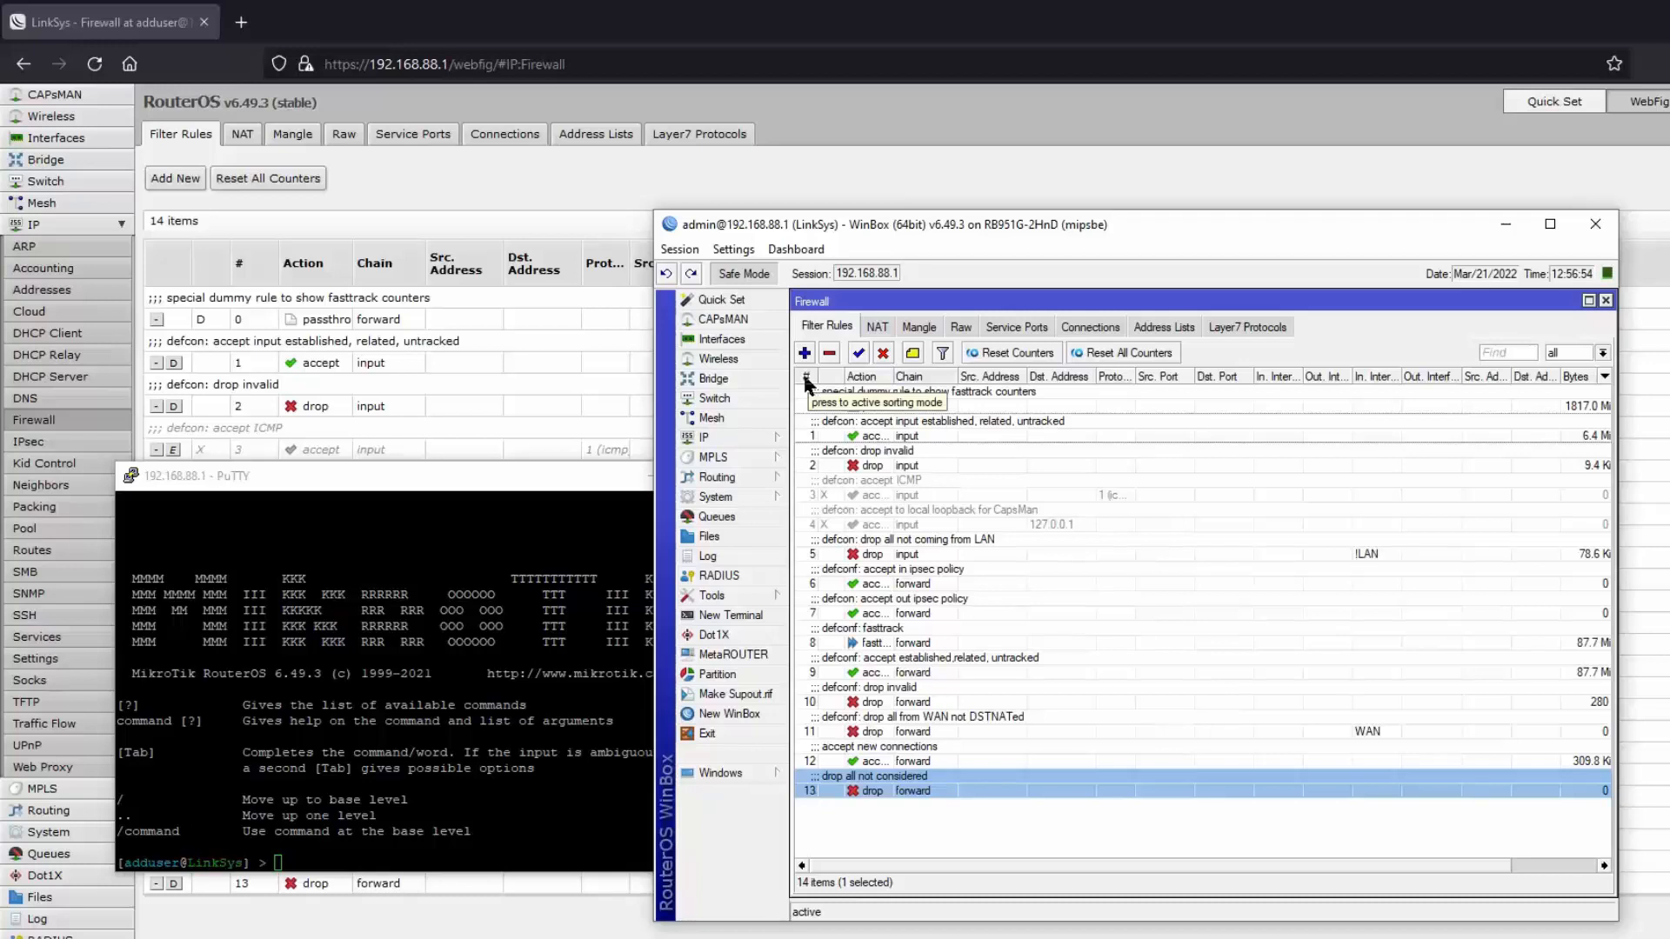
left_click(909, 378)
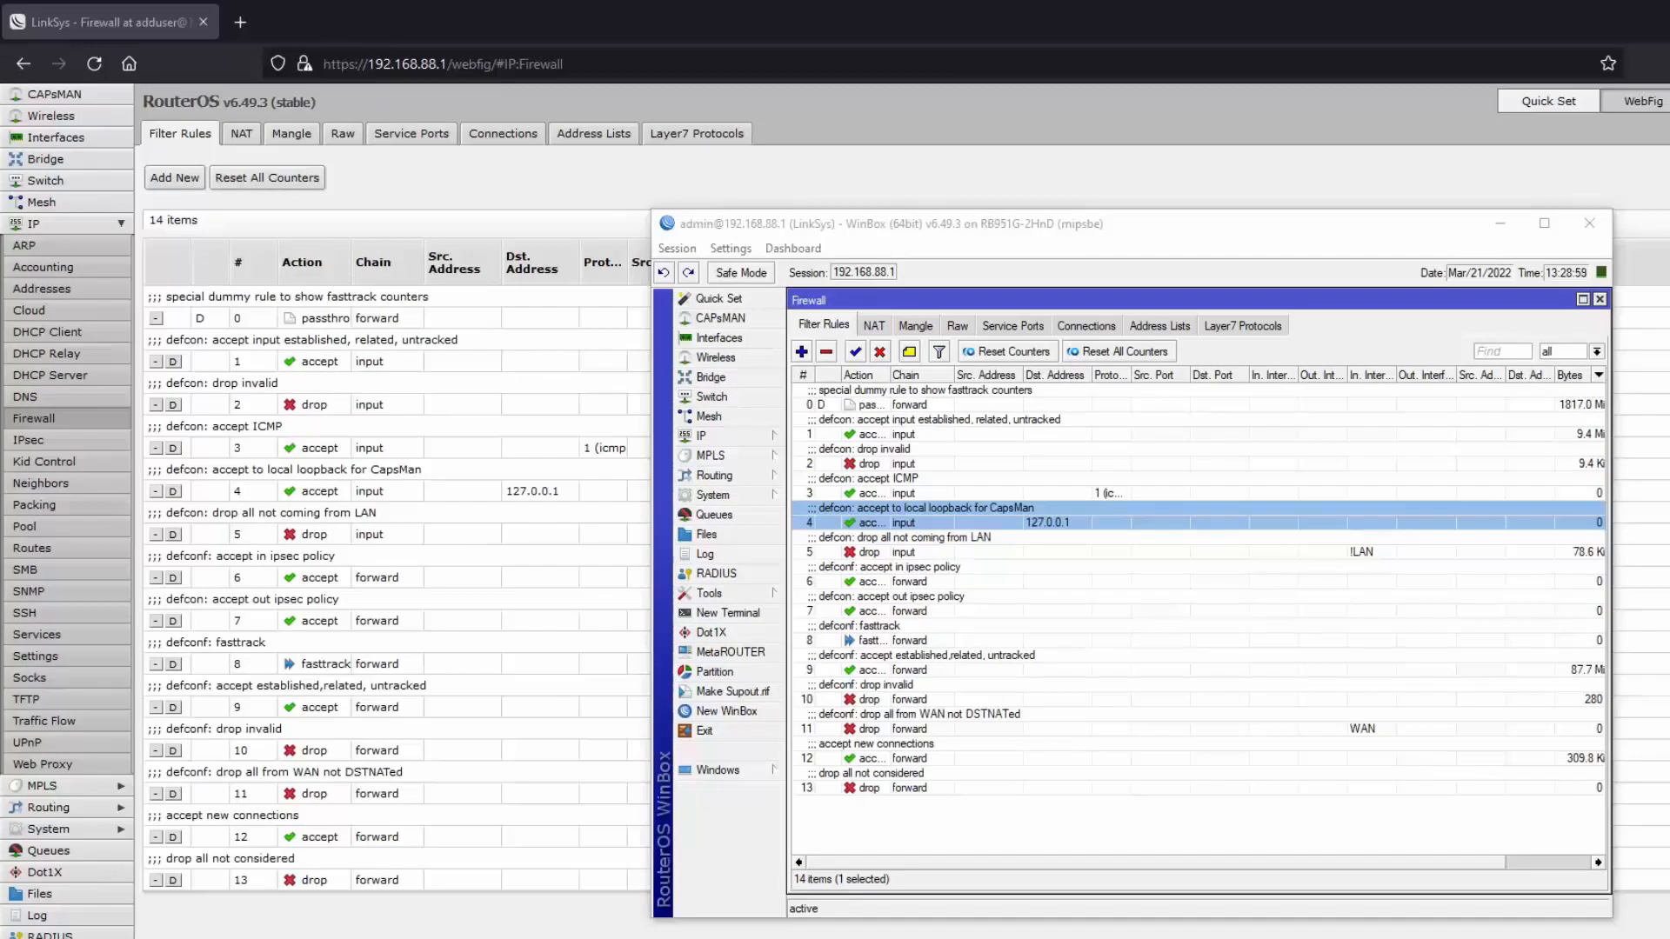
Step: Add a new firewall filter rule with the action drop on the input chain
left_click(801, 353)
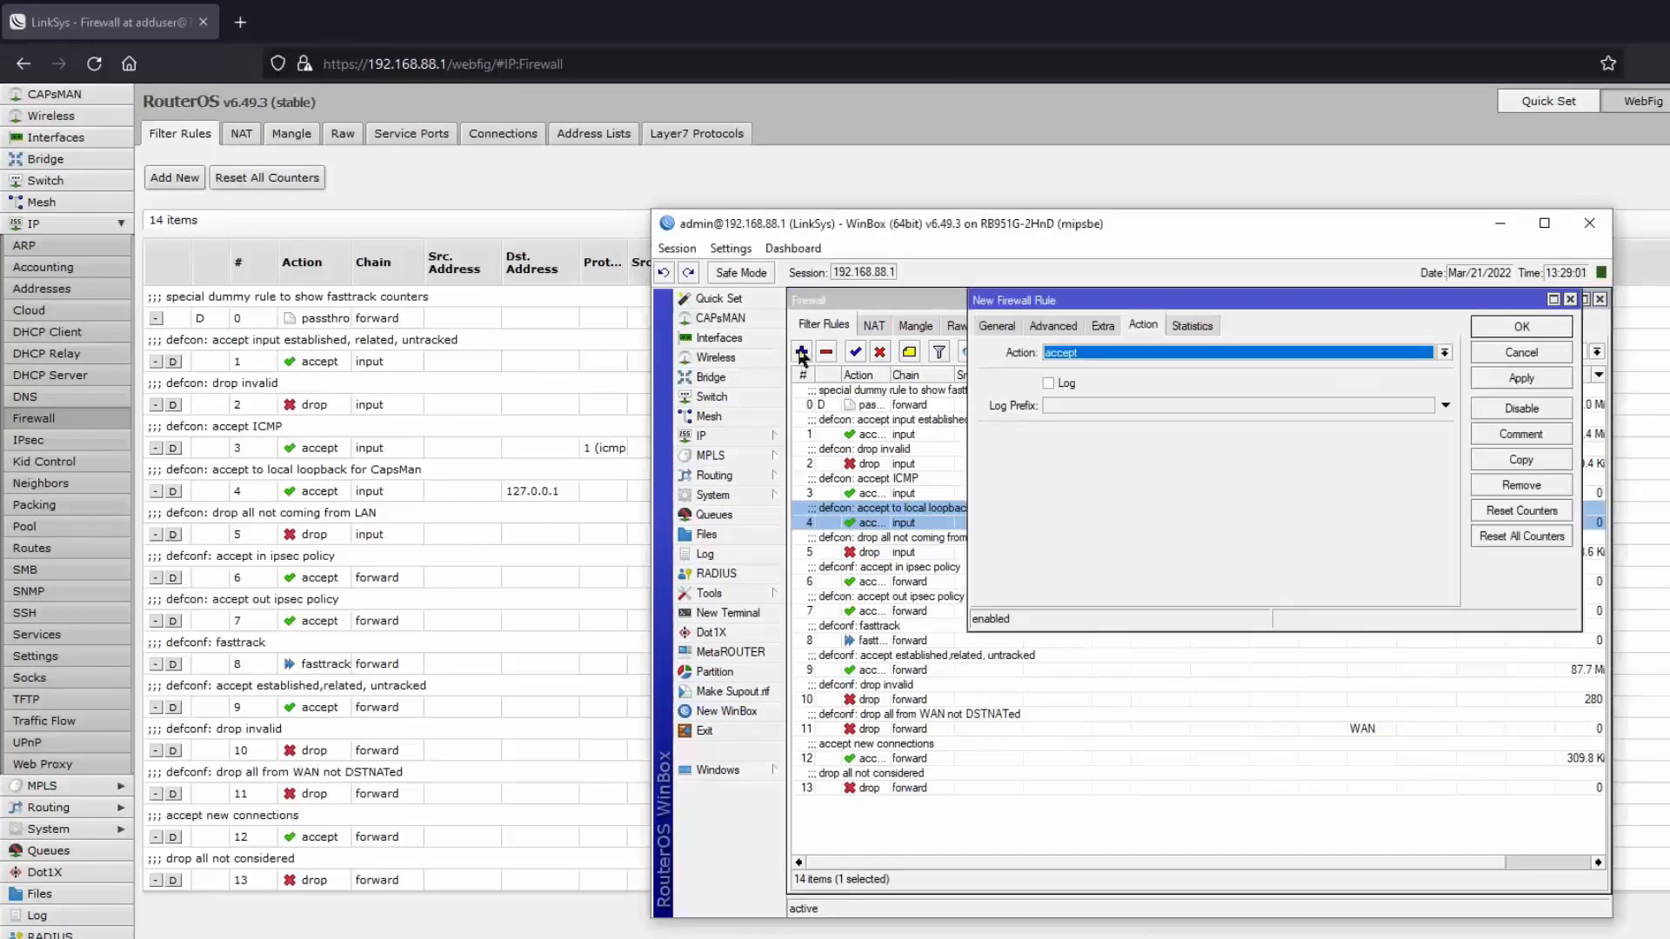
left_click(1445, 354)
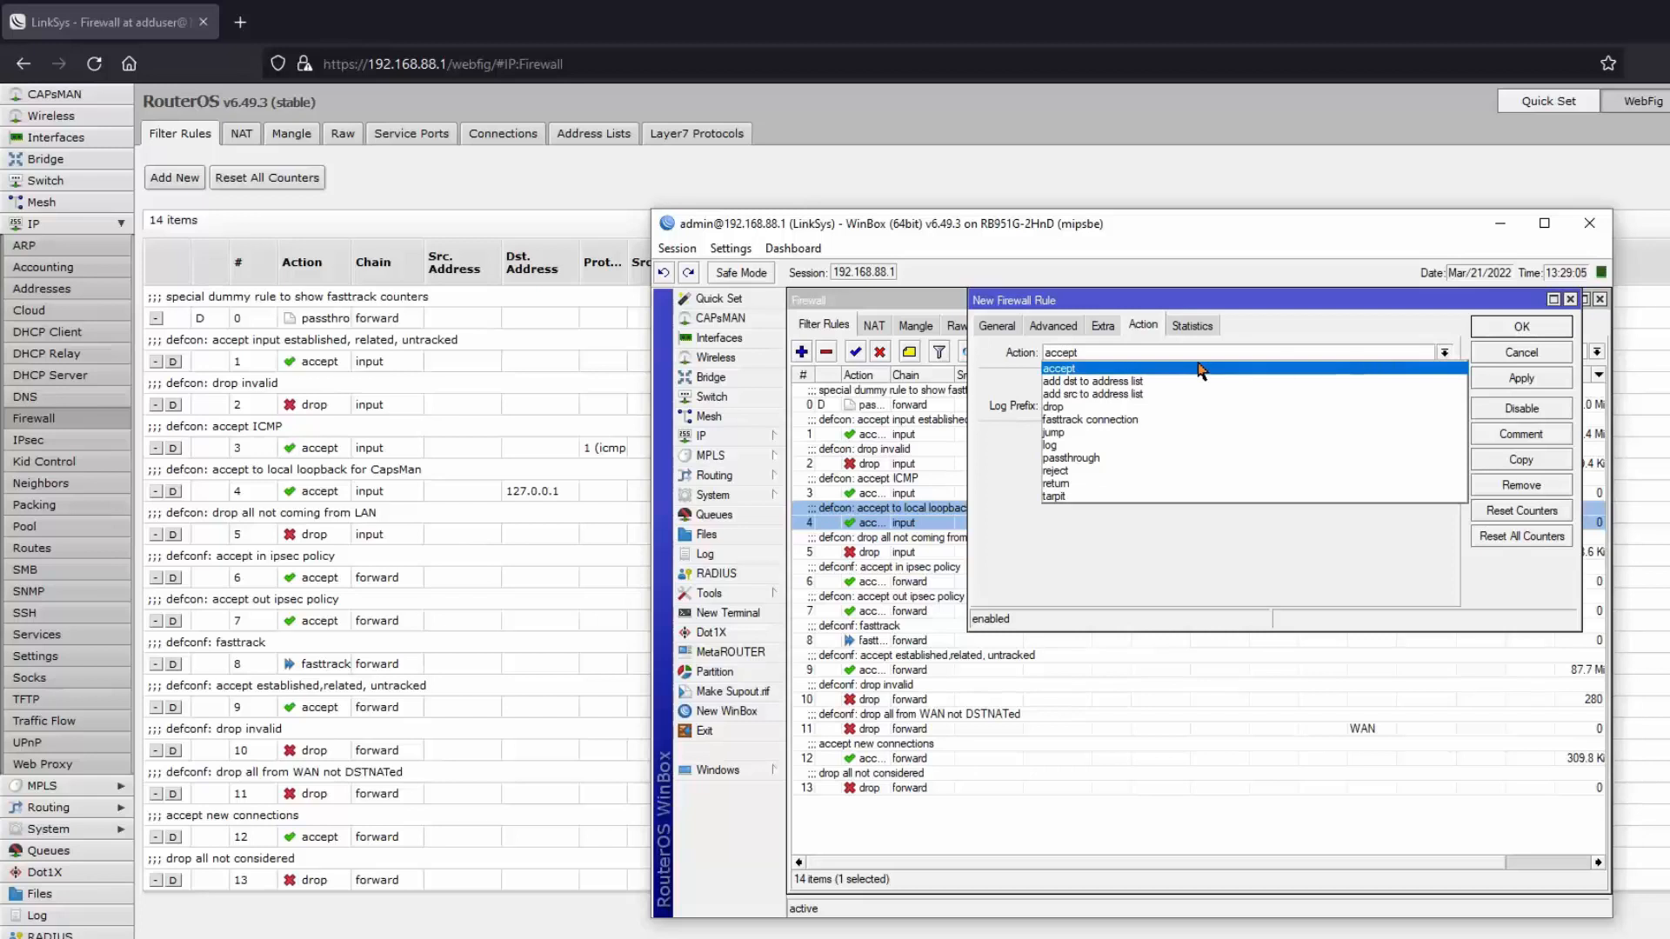
left_click(1061, 409)
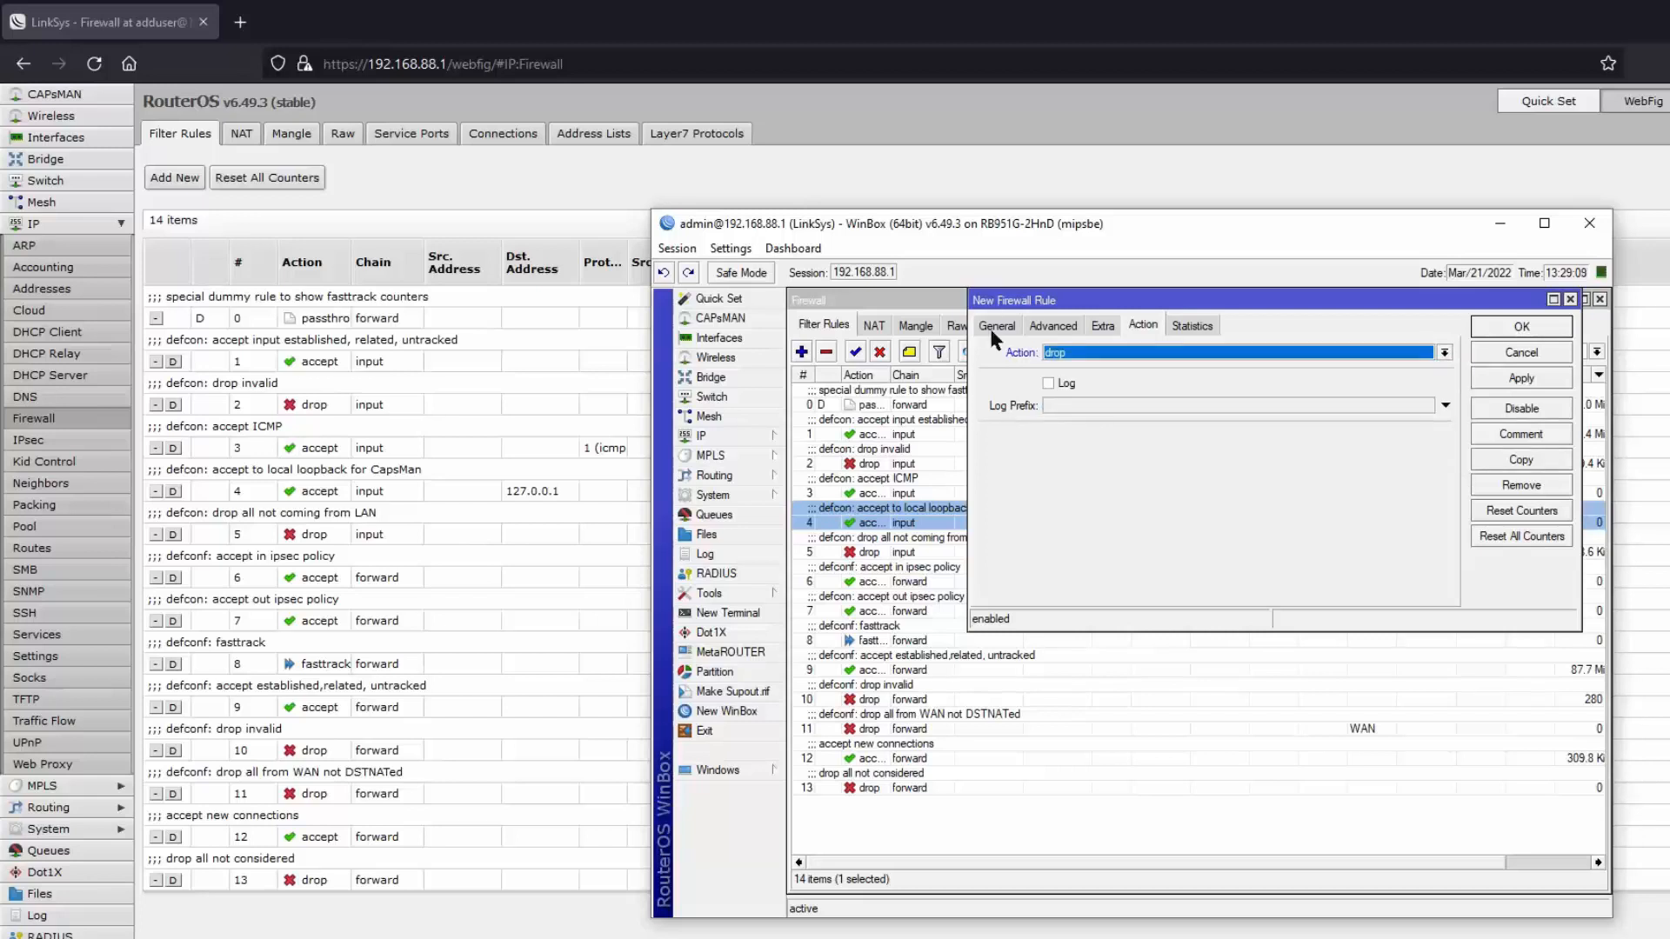
left_click(996, 327)
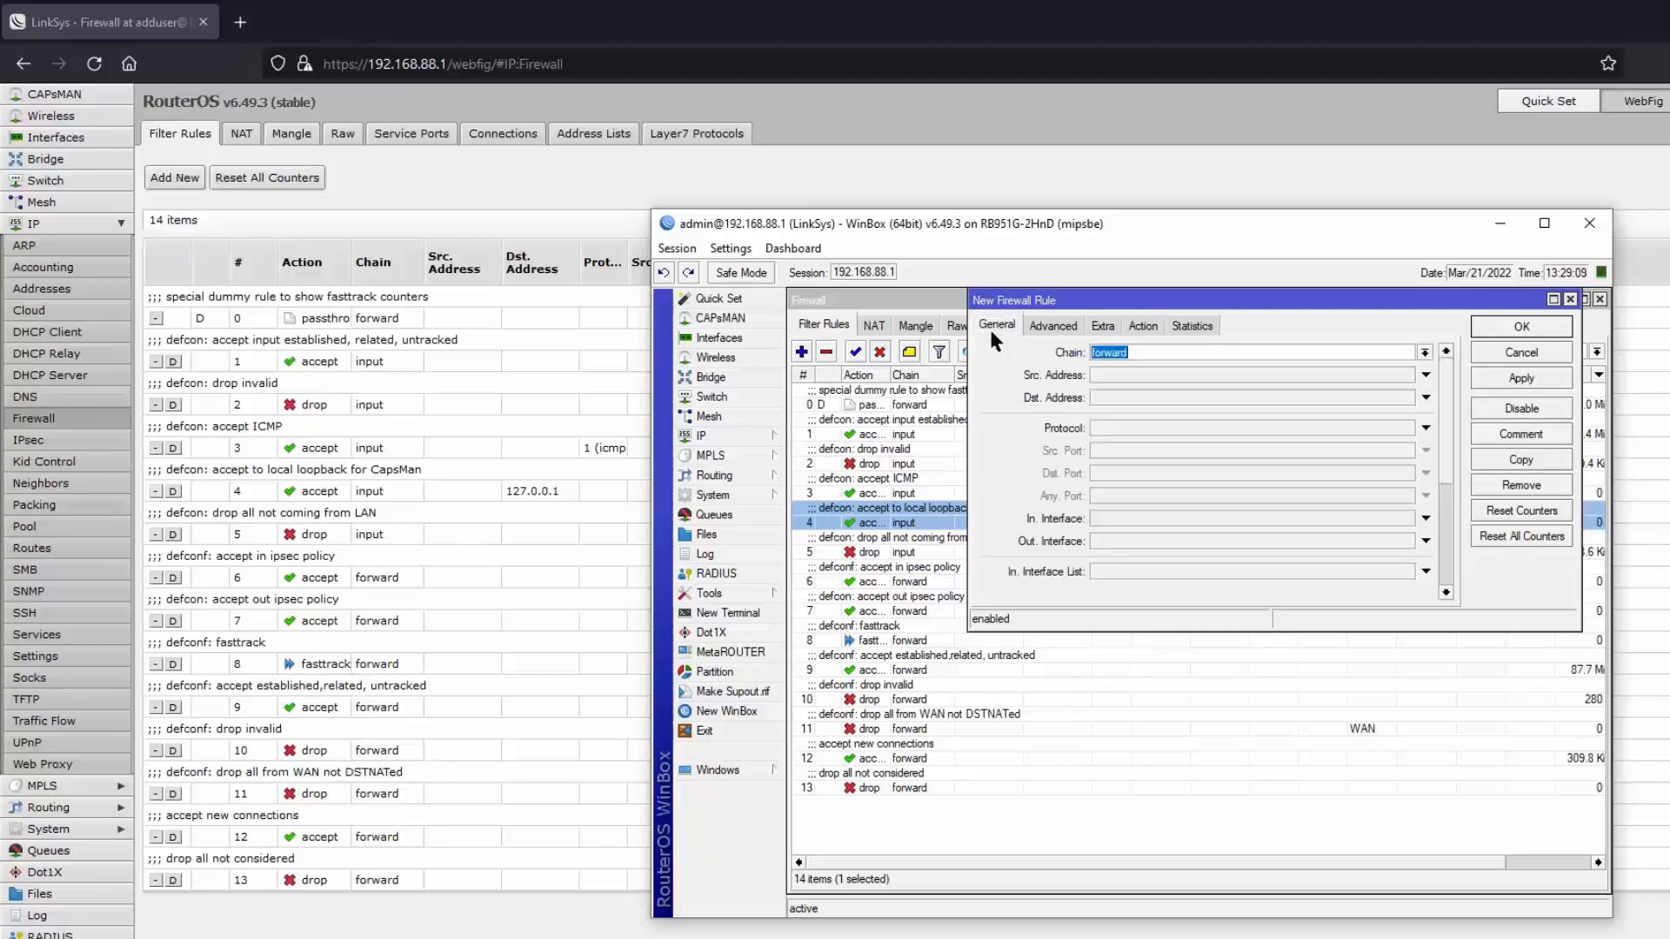
left_click(1425, 352)
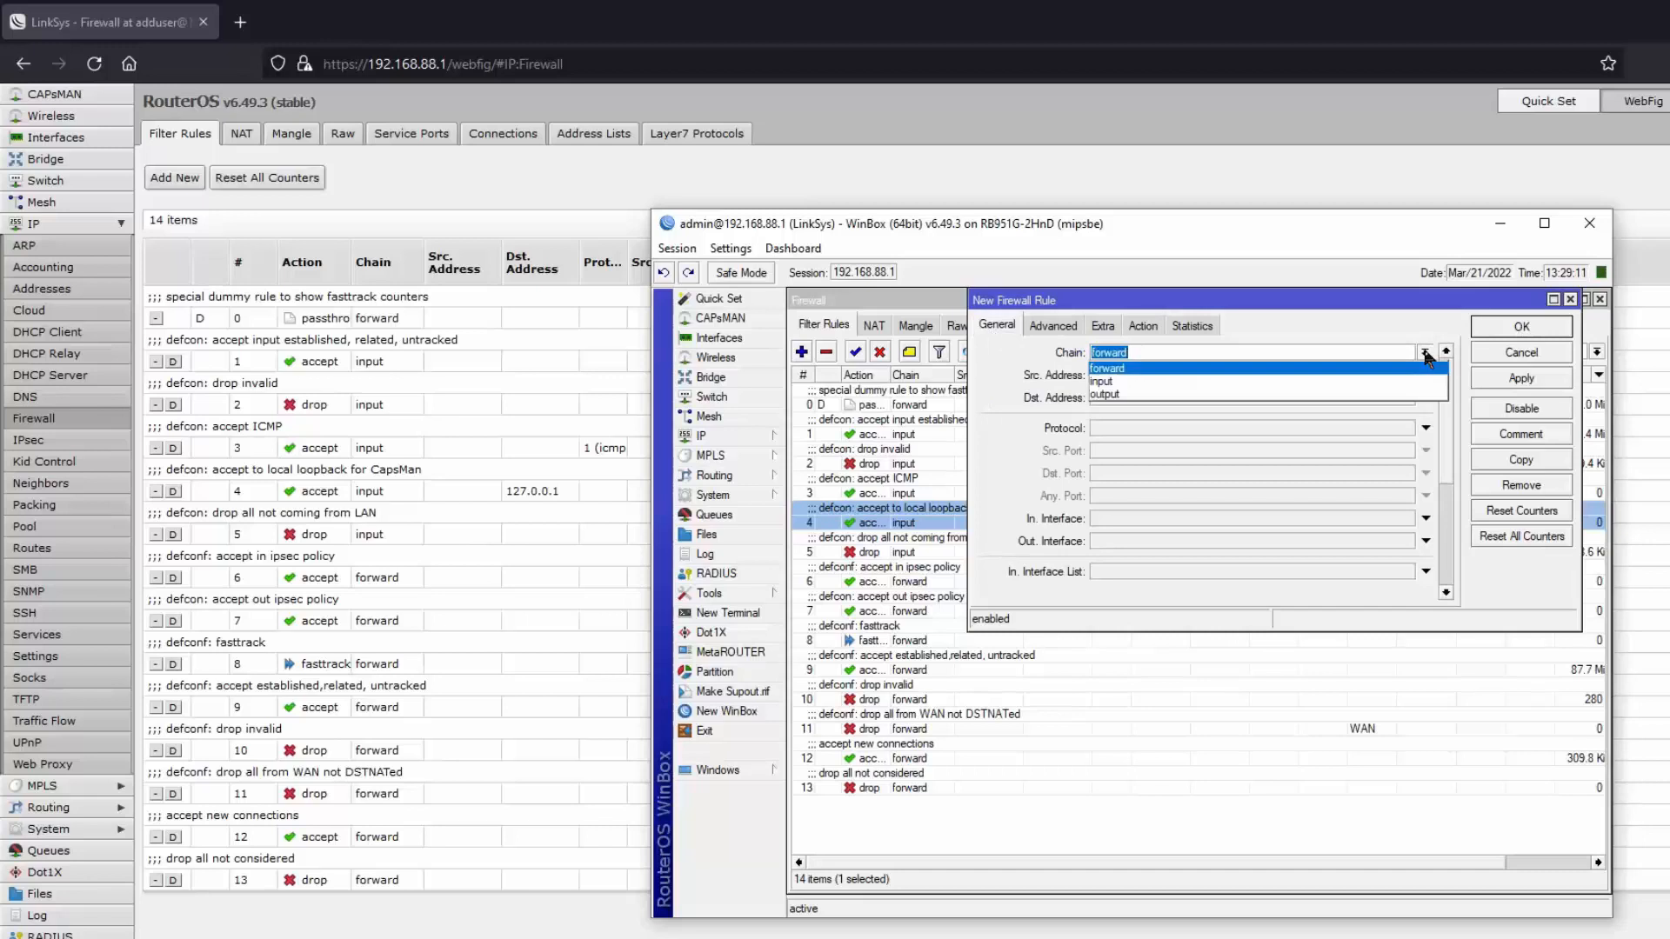
left_click(1106, 384)
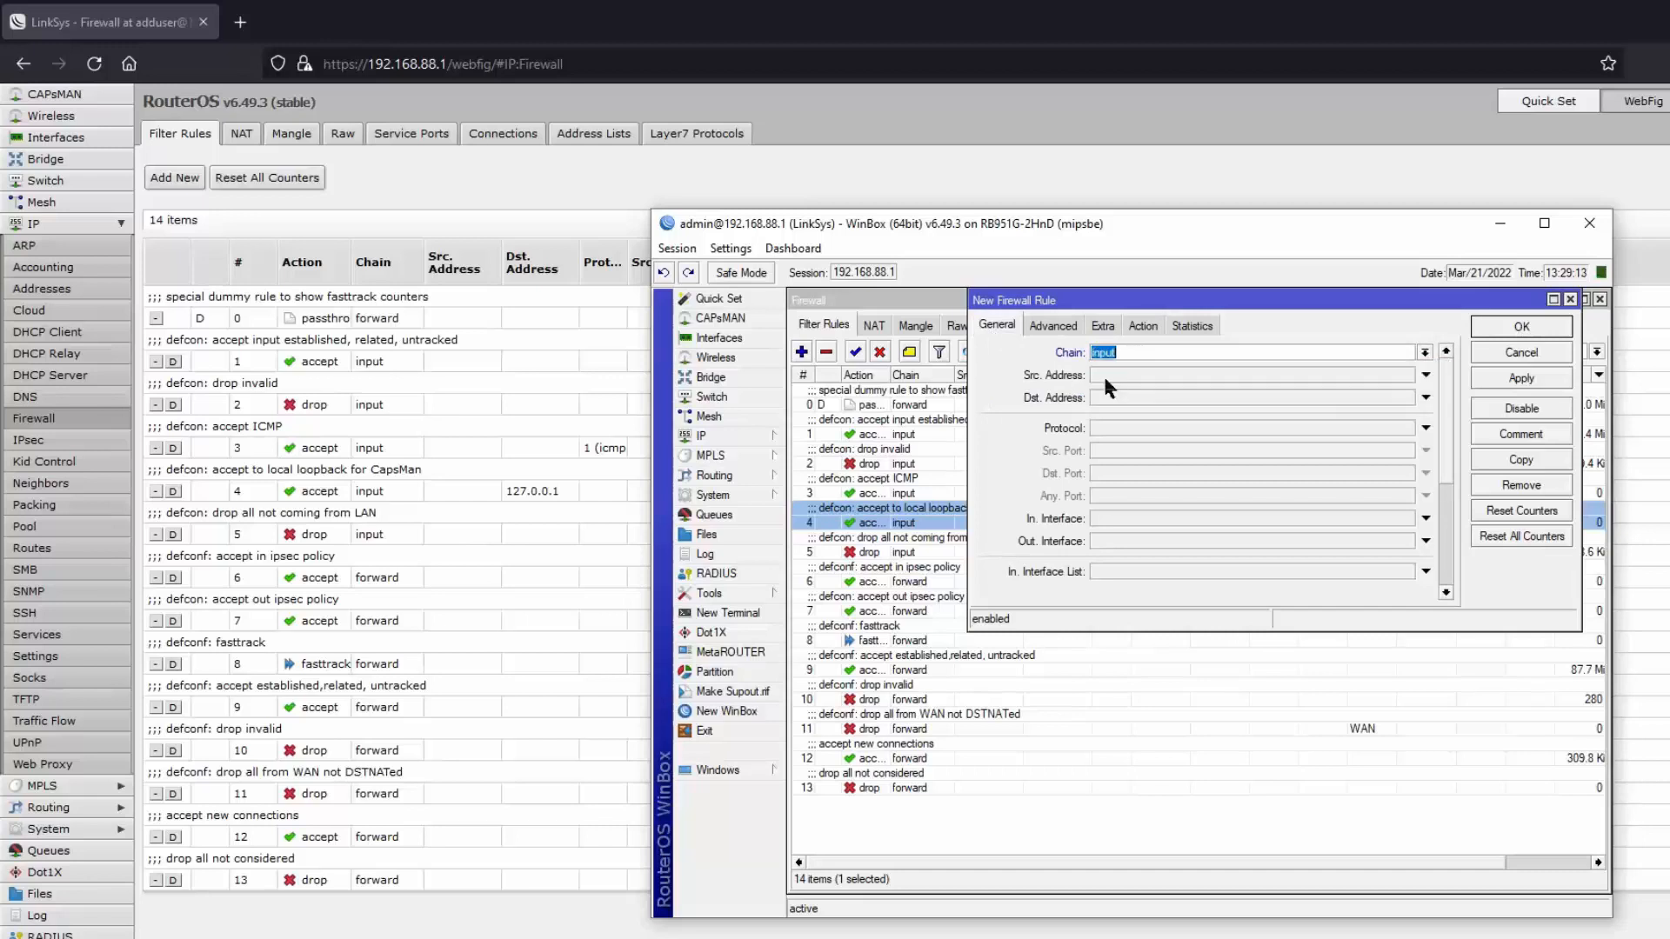
left_click(1509, 329)
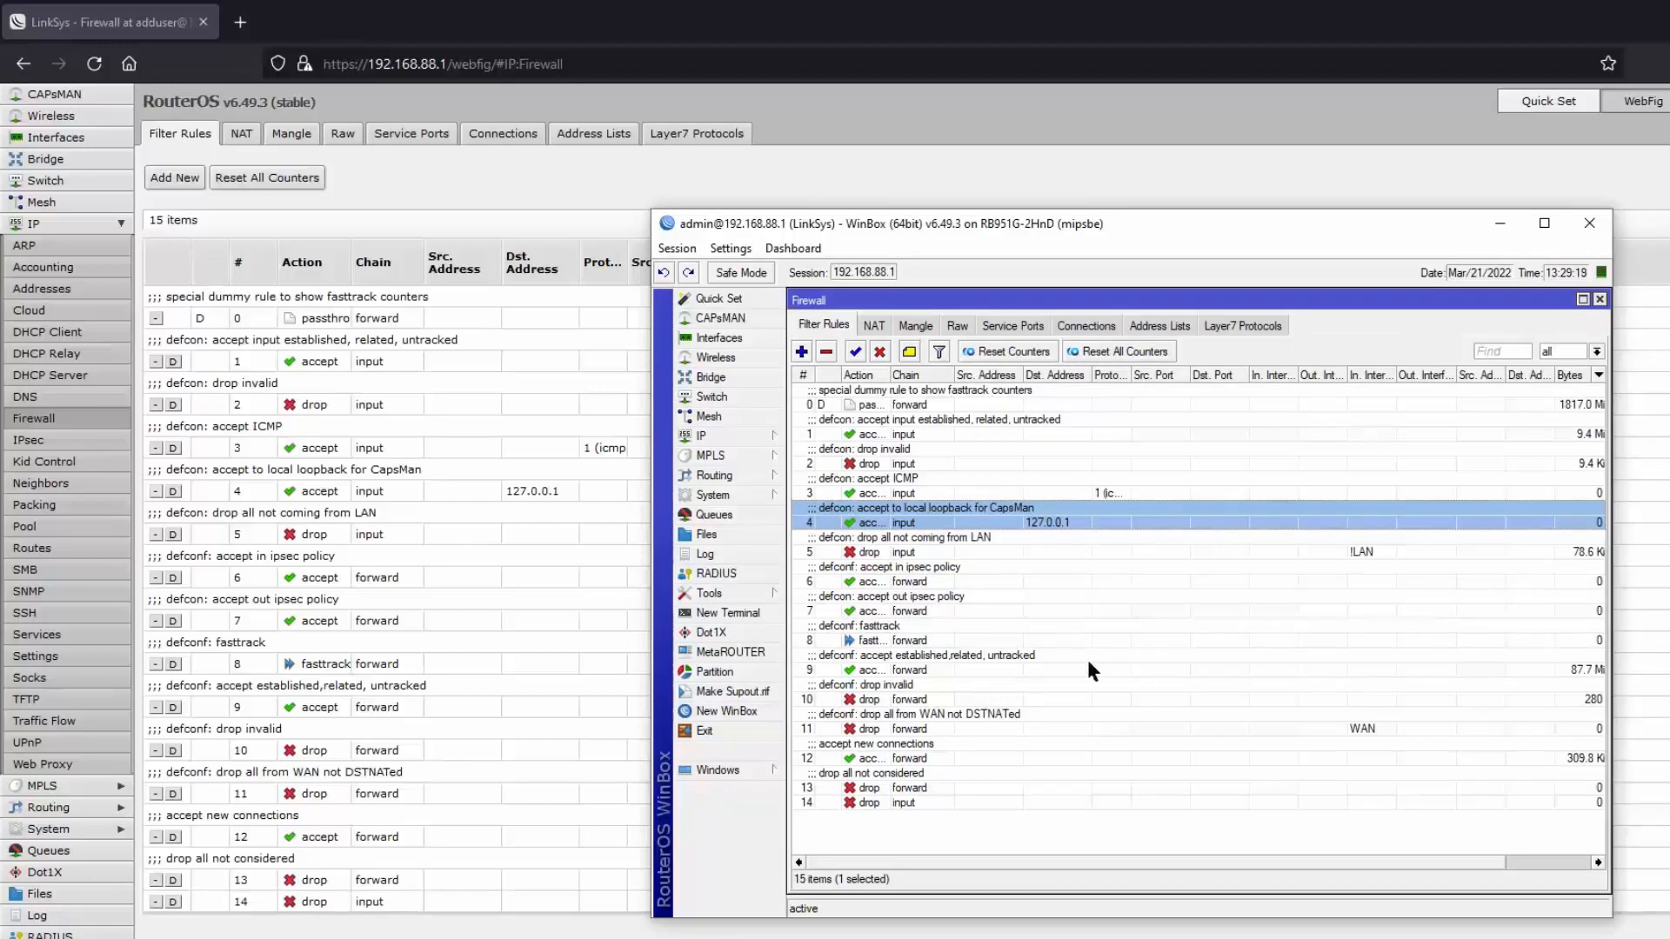
Step: Add the comment "test:: drop all input" to the new input drop rule
double_click(834, 800)
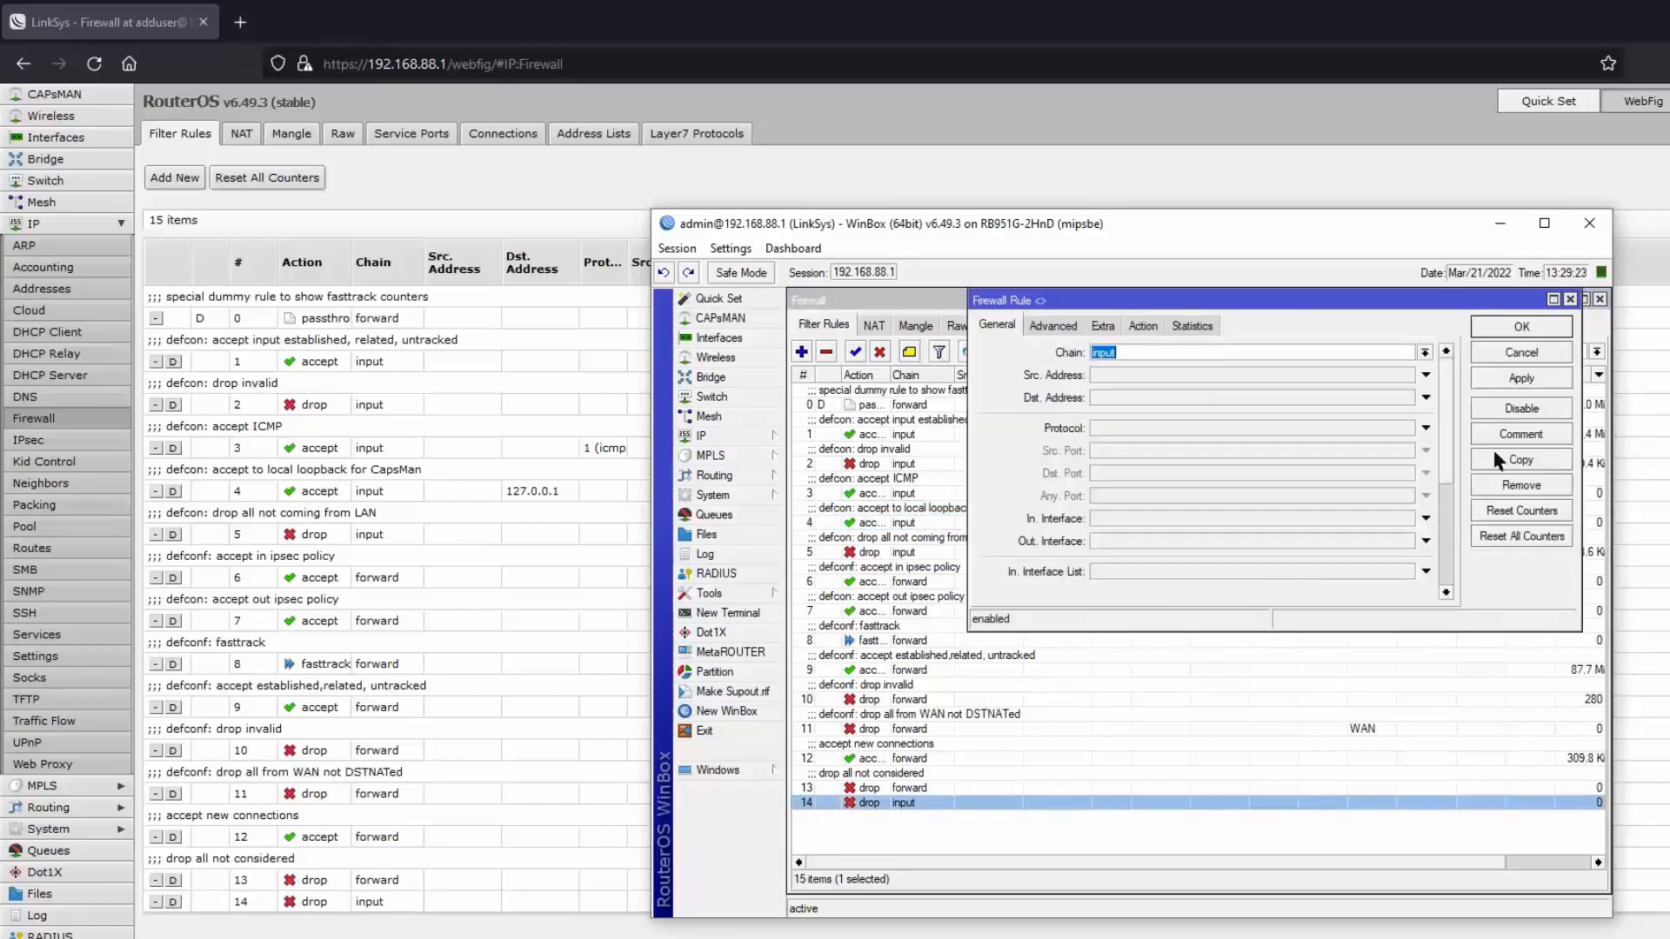
left_click(1503, 435)
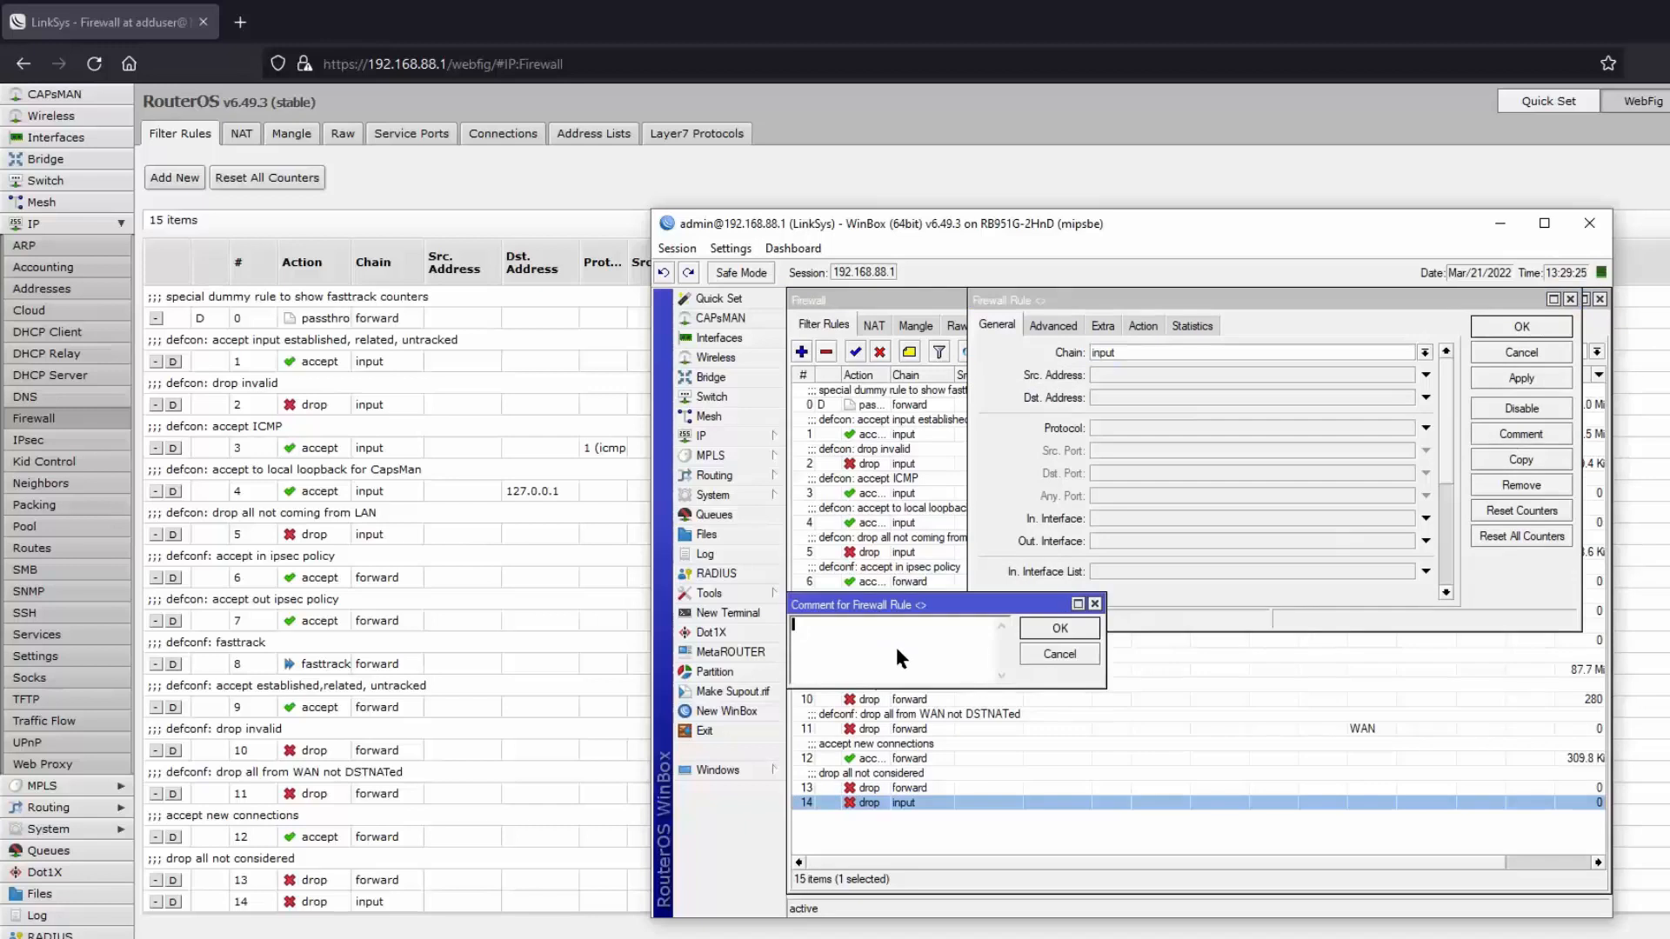
type("test:: drop all input")
left_click(1063, 629)
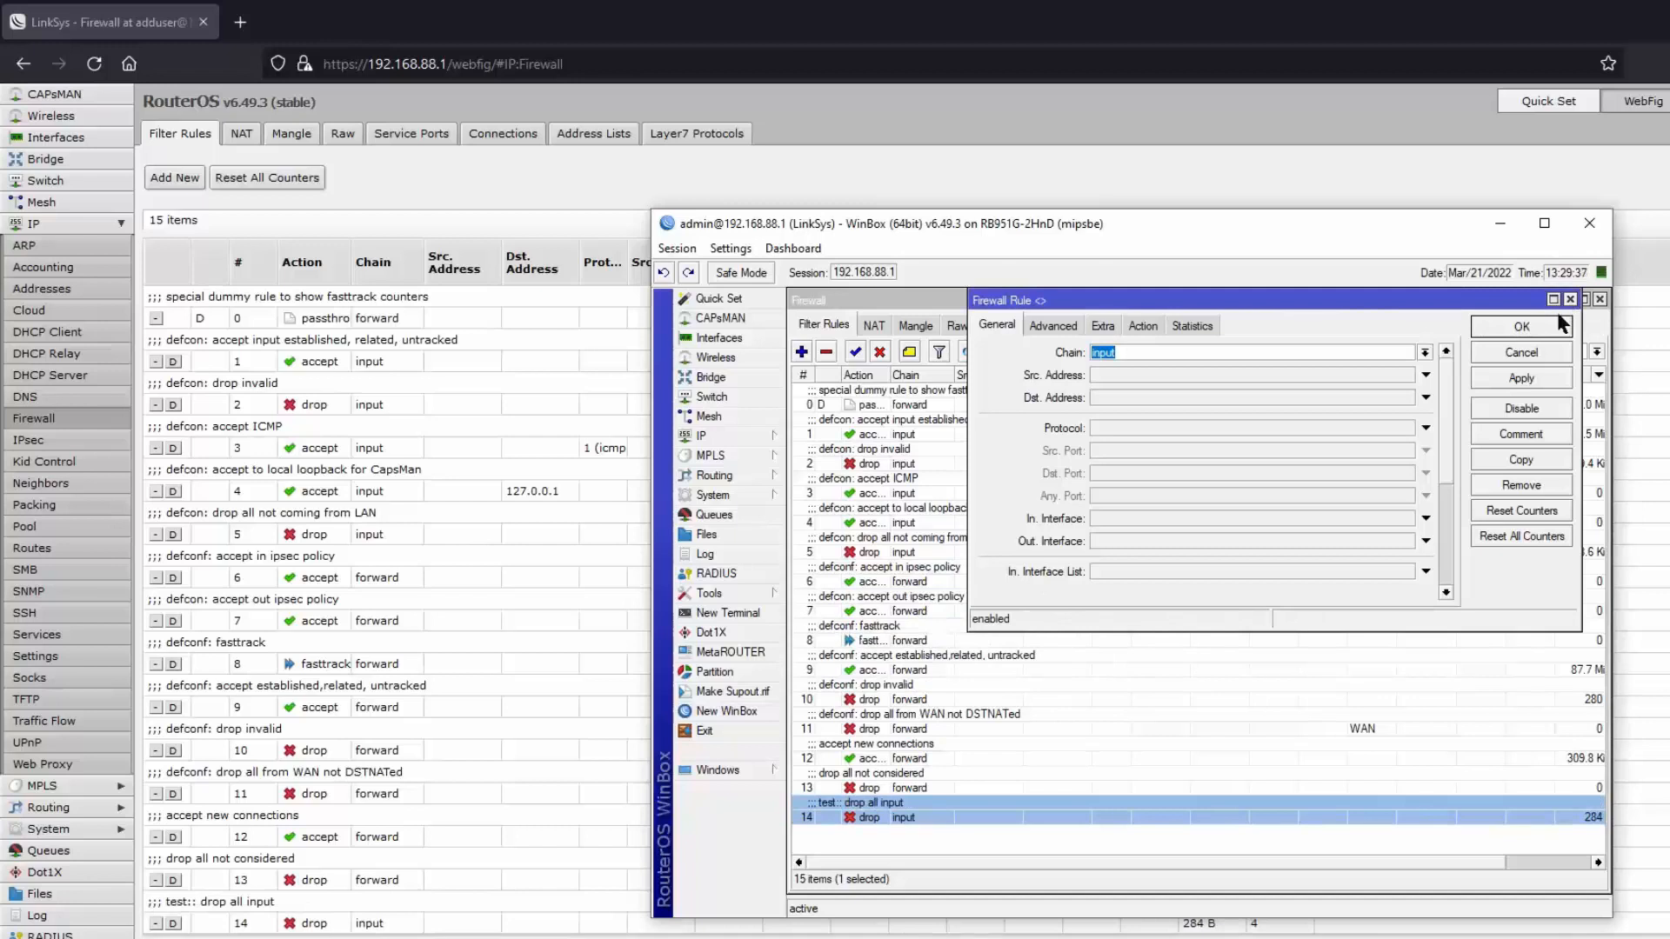
left_click(1536, 330)
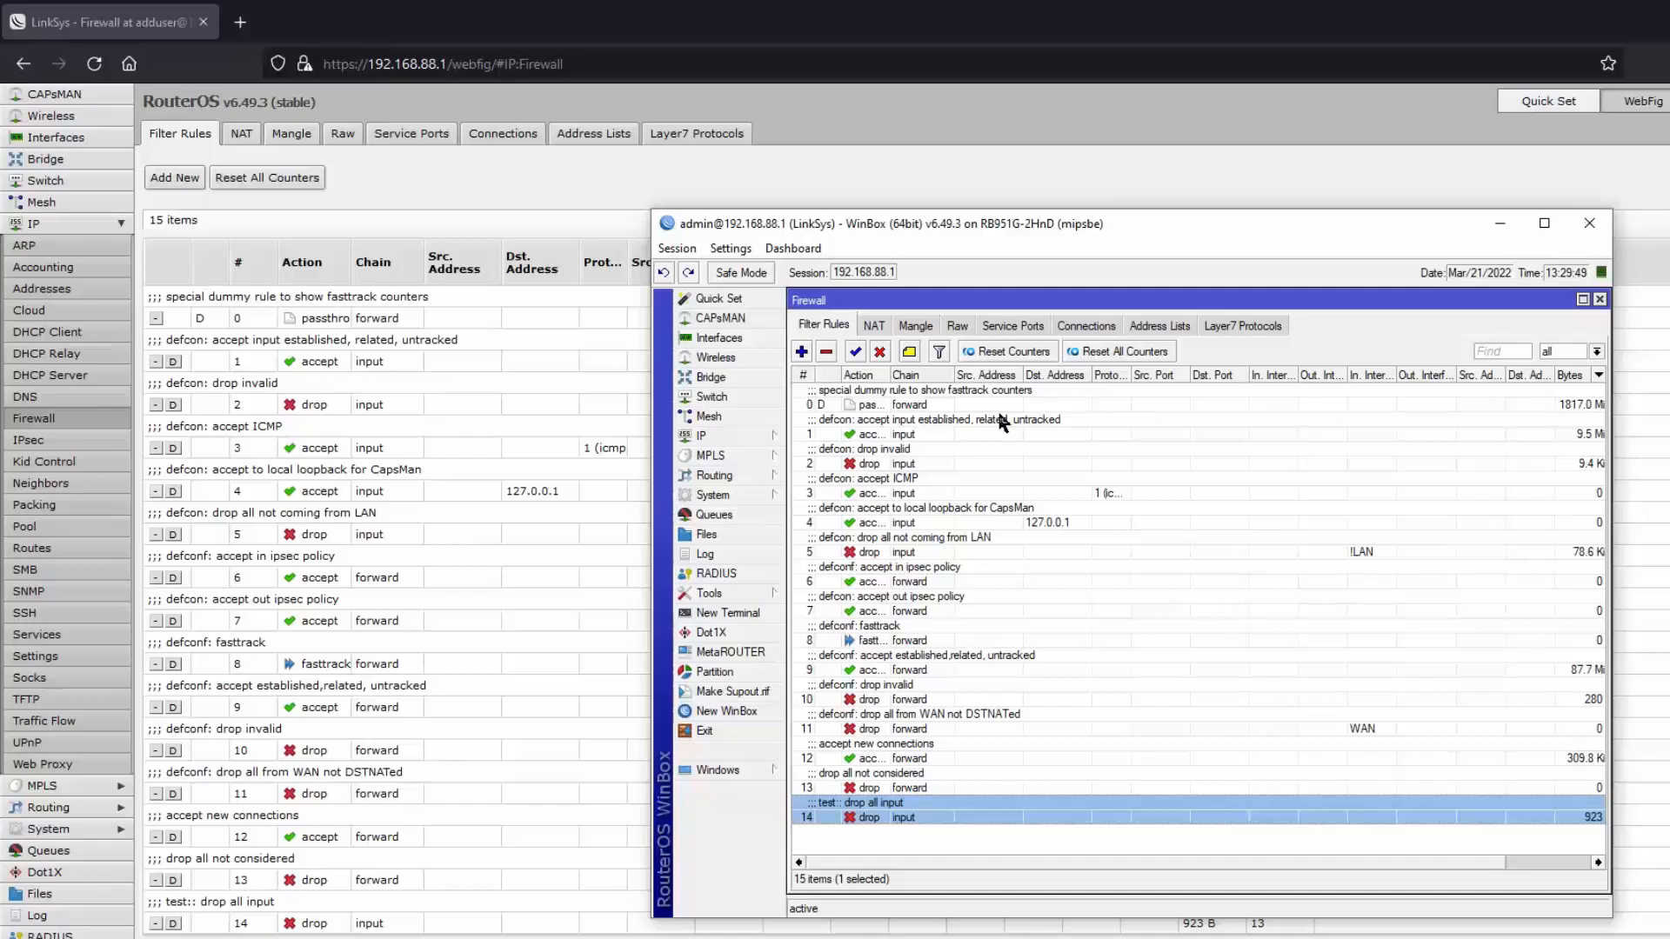
Step: Sort the filter rules by chain and disable the input rules "drop all not coming from LAN" and "drop invalid"
left_click(940, 375)
left_click(941, 375)
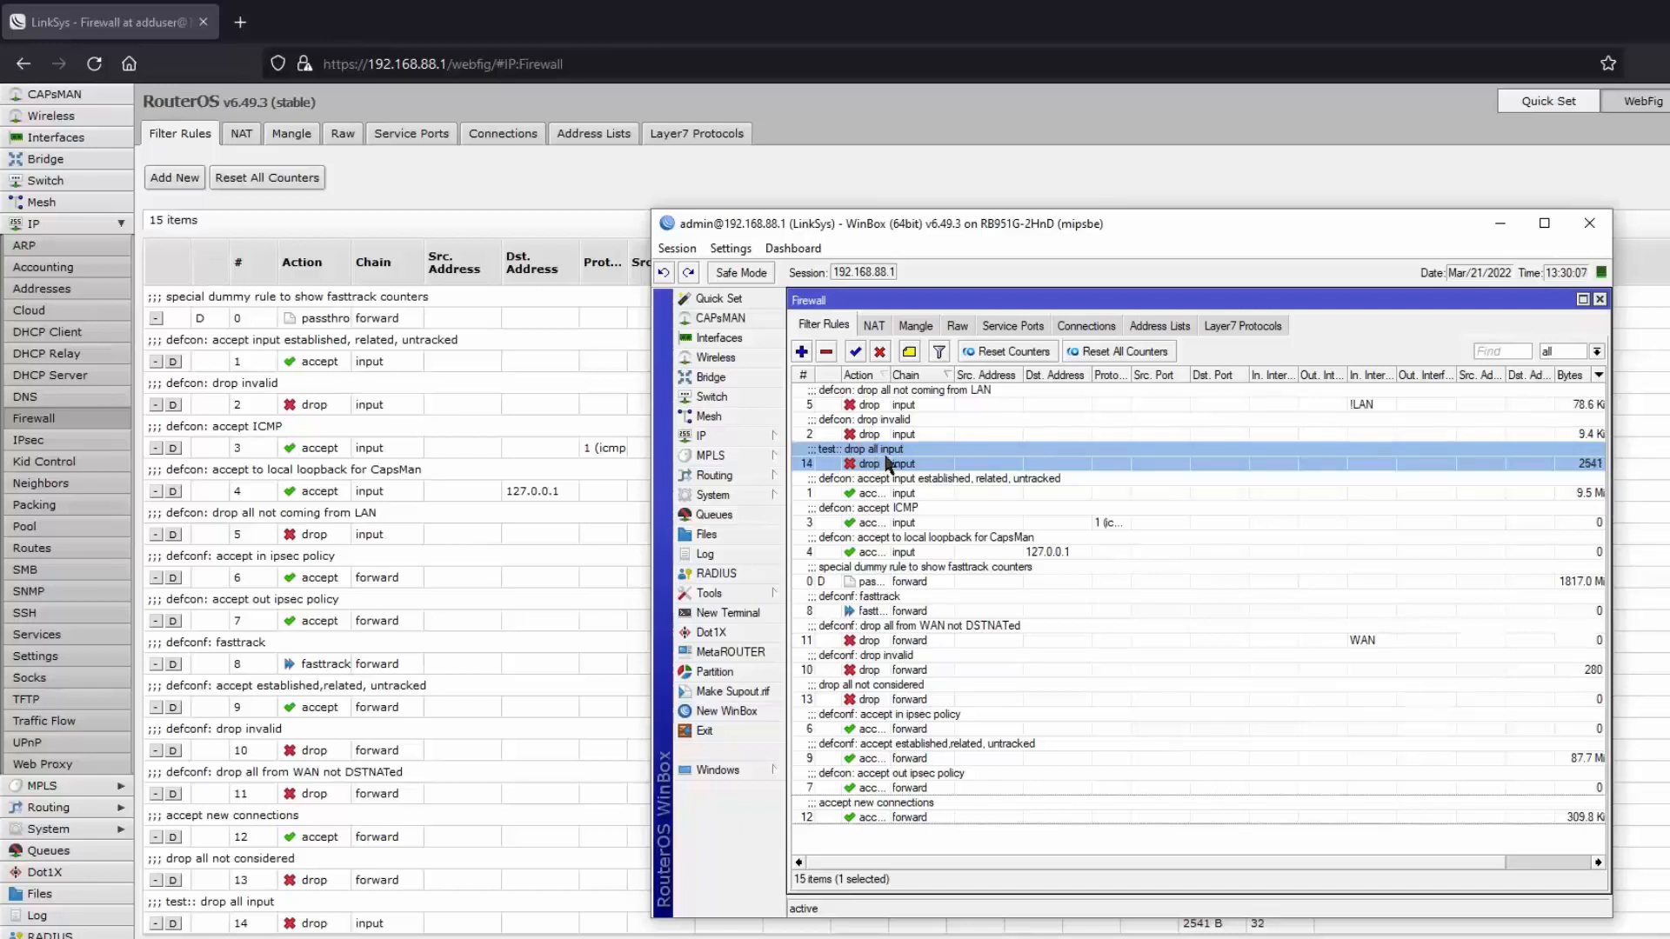
left_click(828, 402)
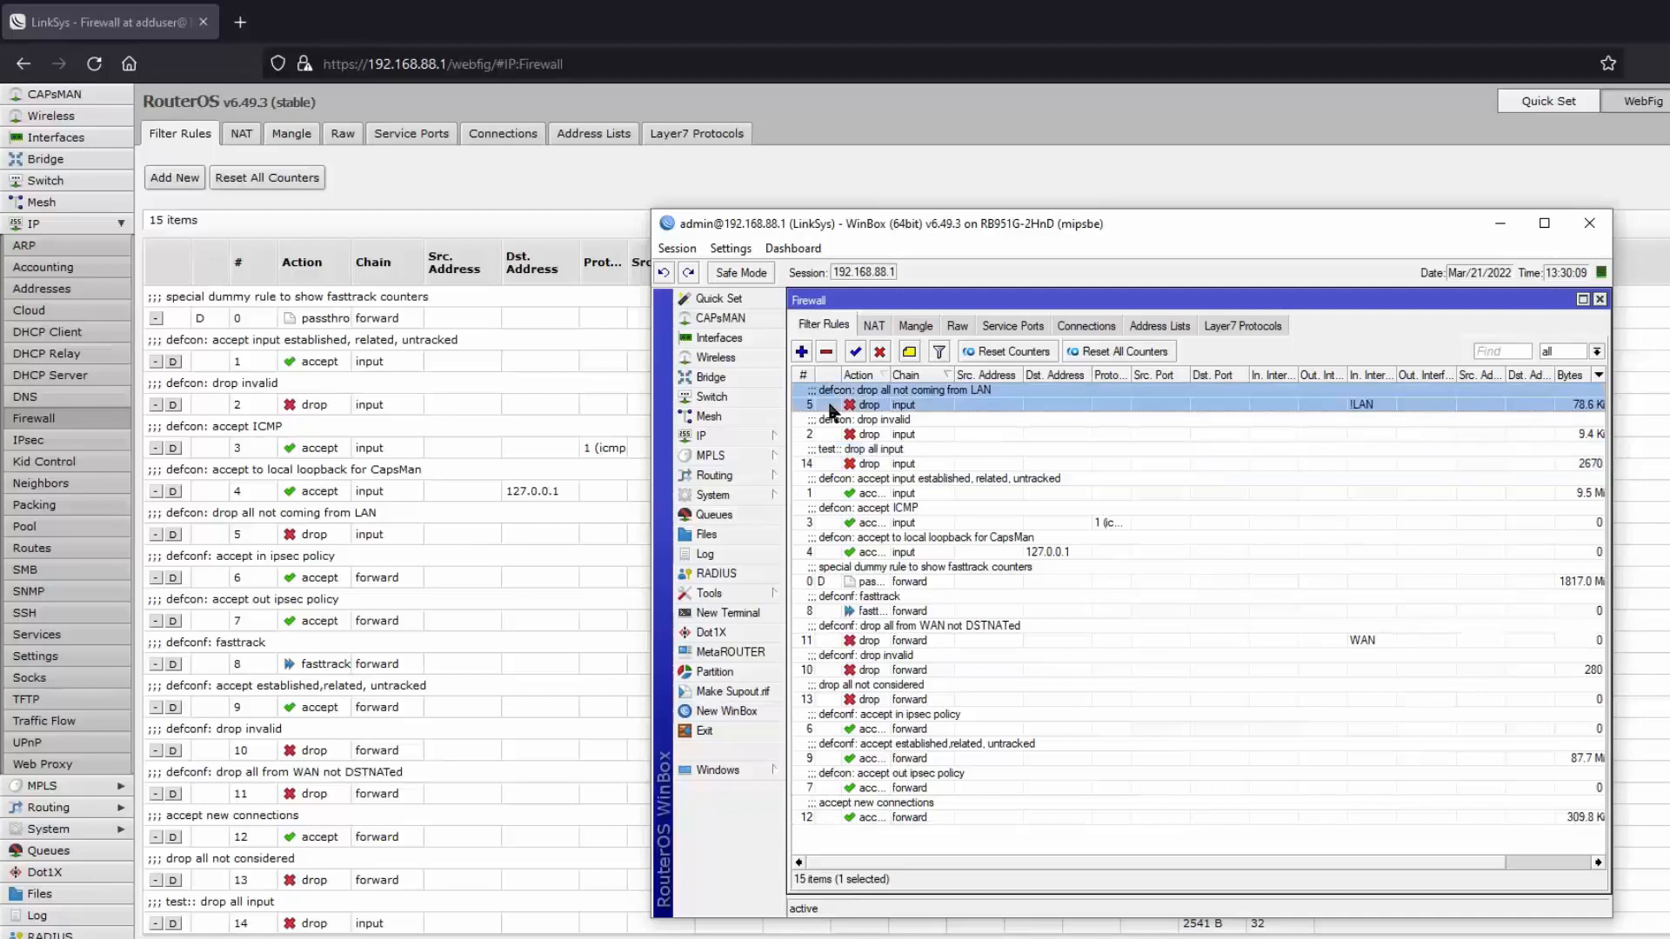
left_click(879, 356)
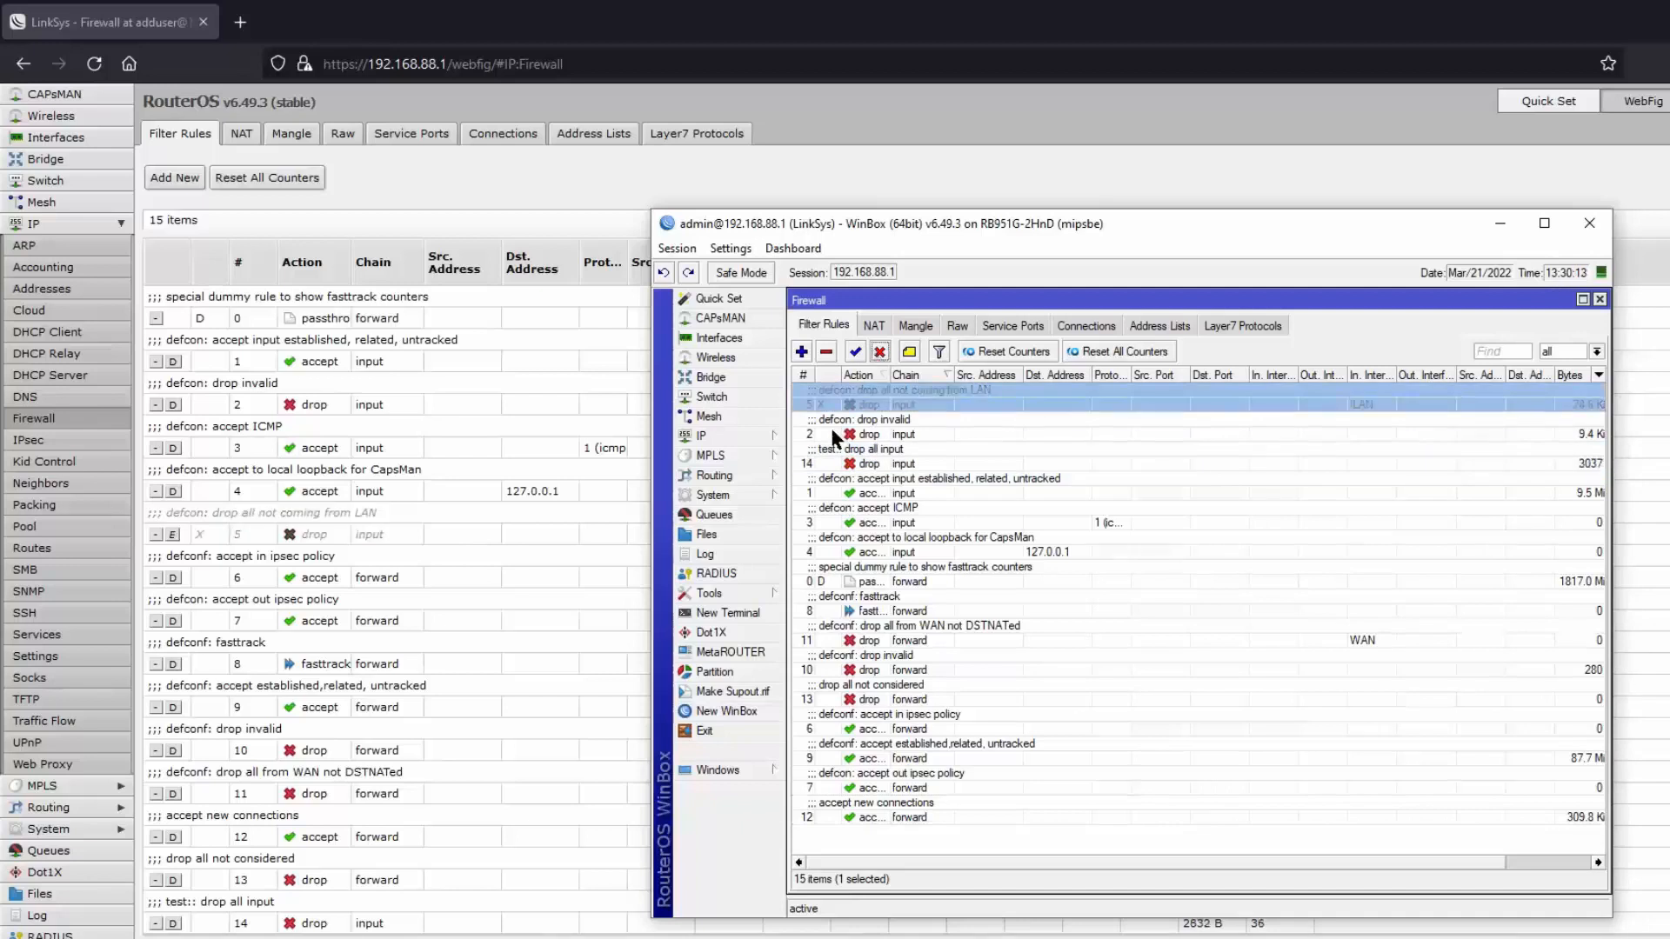
left_click(833, 434)
left_click(877, 353)
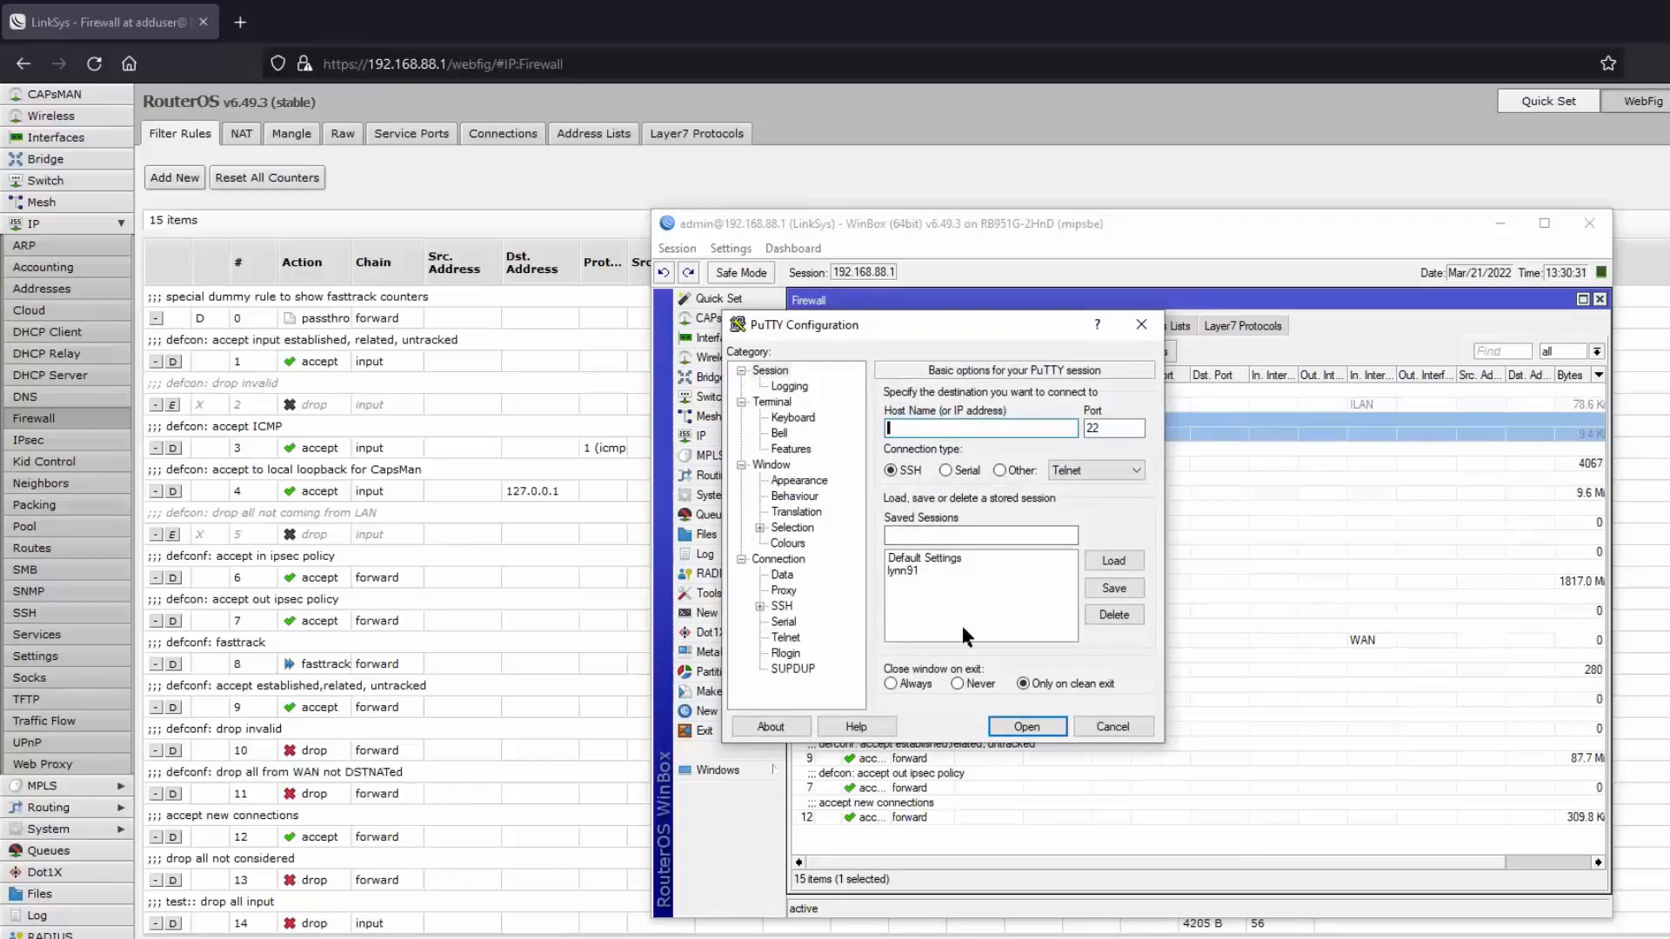
Step: In PuTTY, load the saved session for 192.168.88.1, try to connect over SSH, and close the session window
left_click(905, 571)
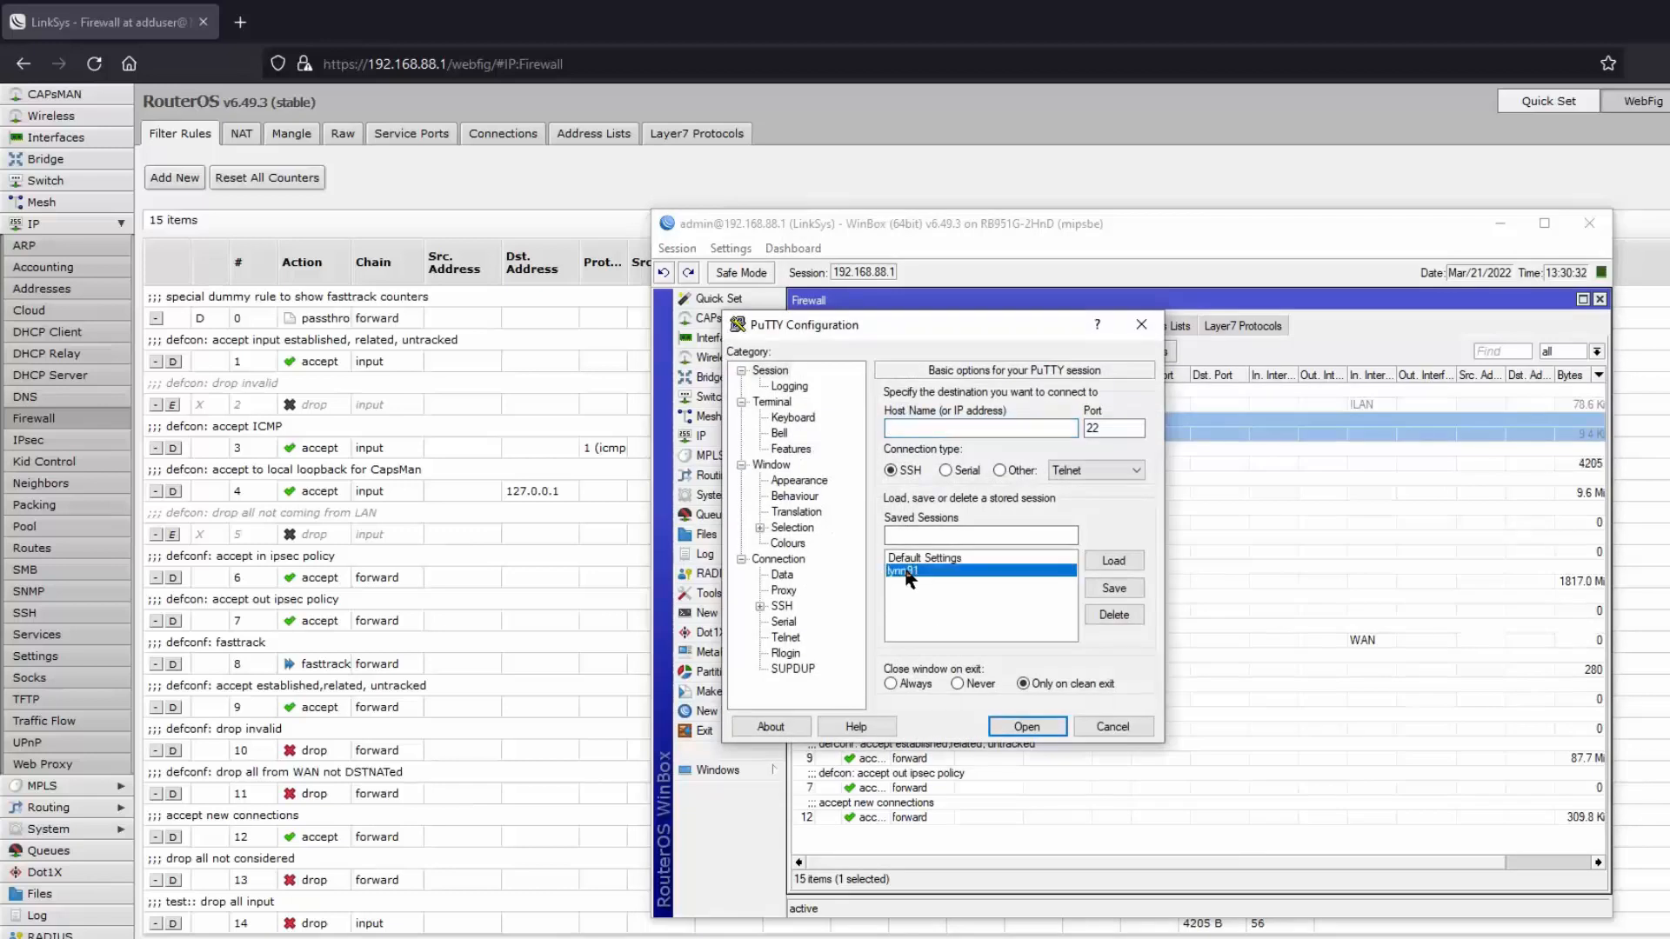
left_click(1117, 563)
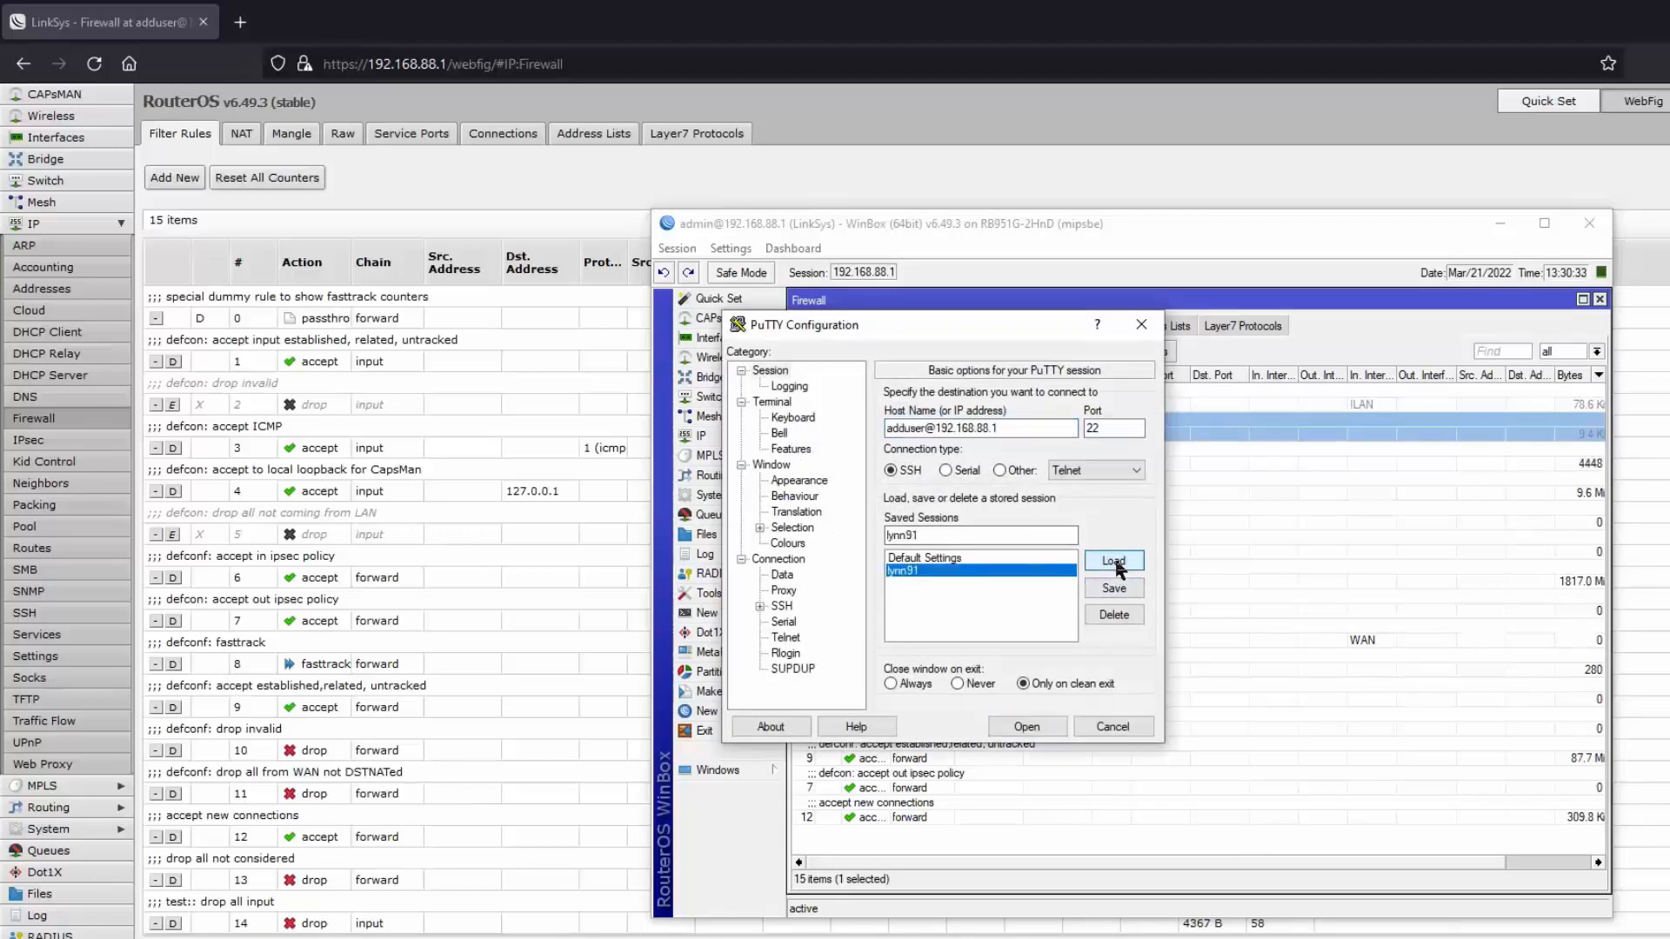
left_click(1021, 729)
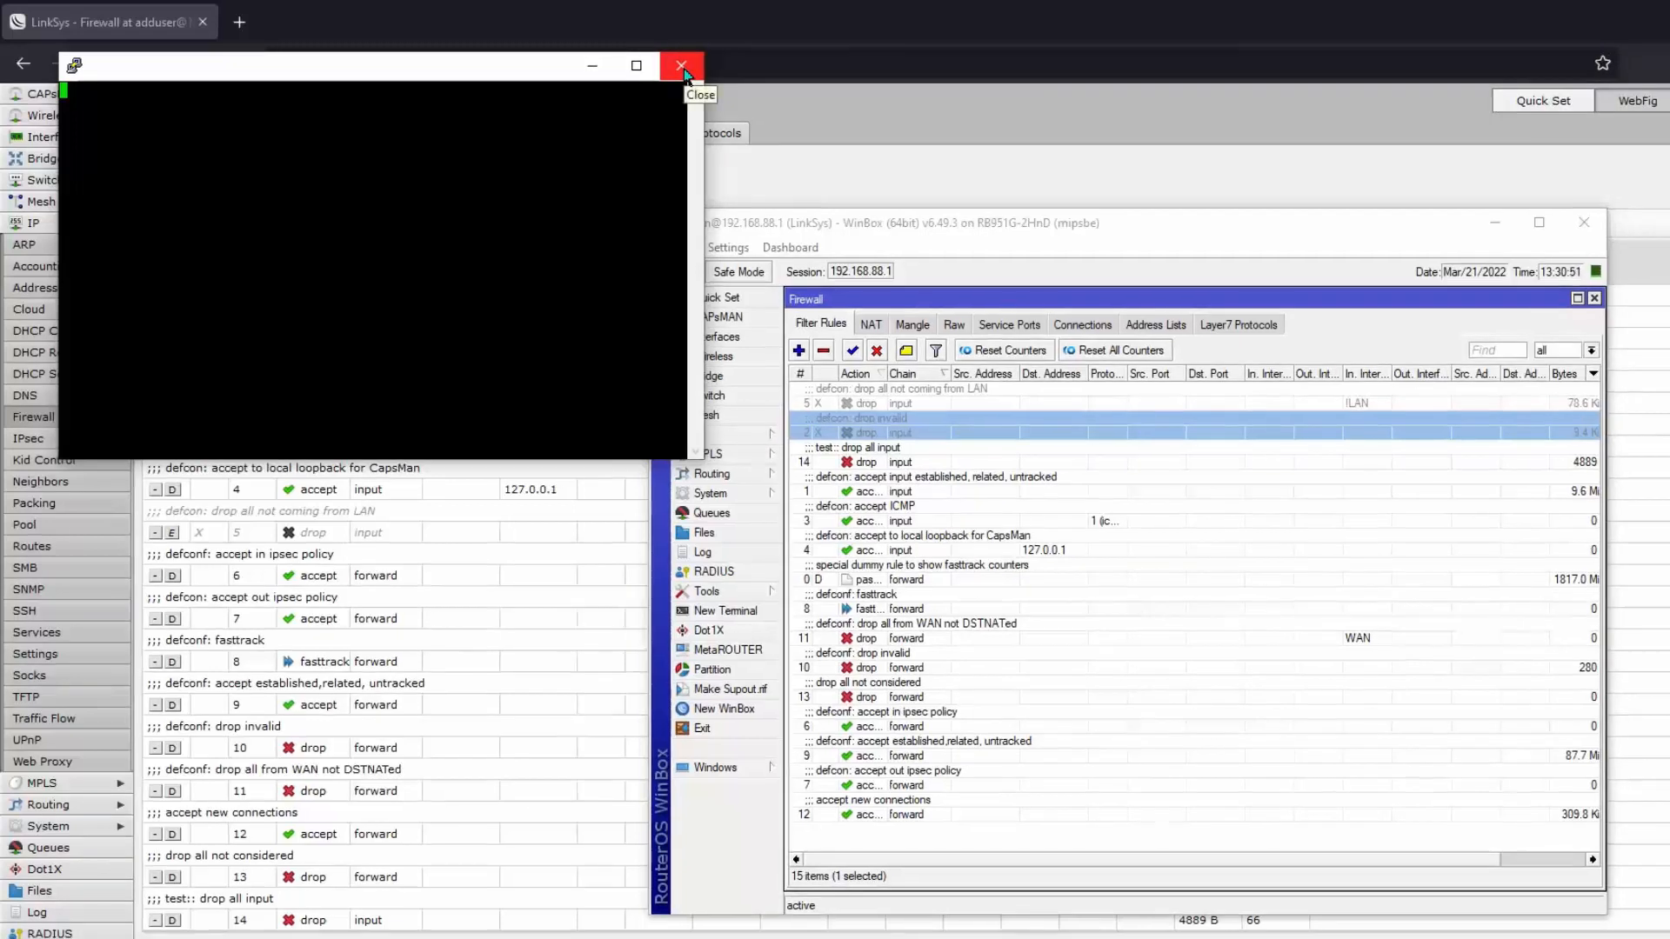
left_click(682, 67)
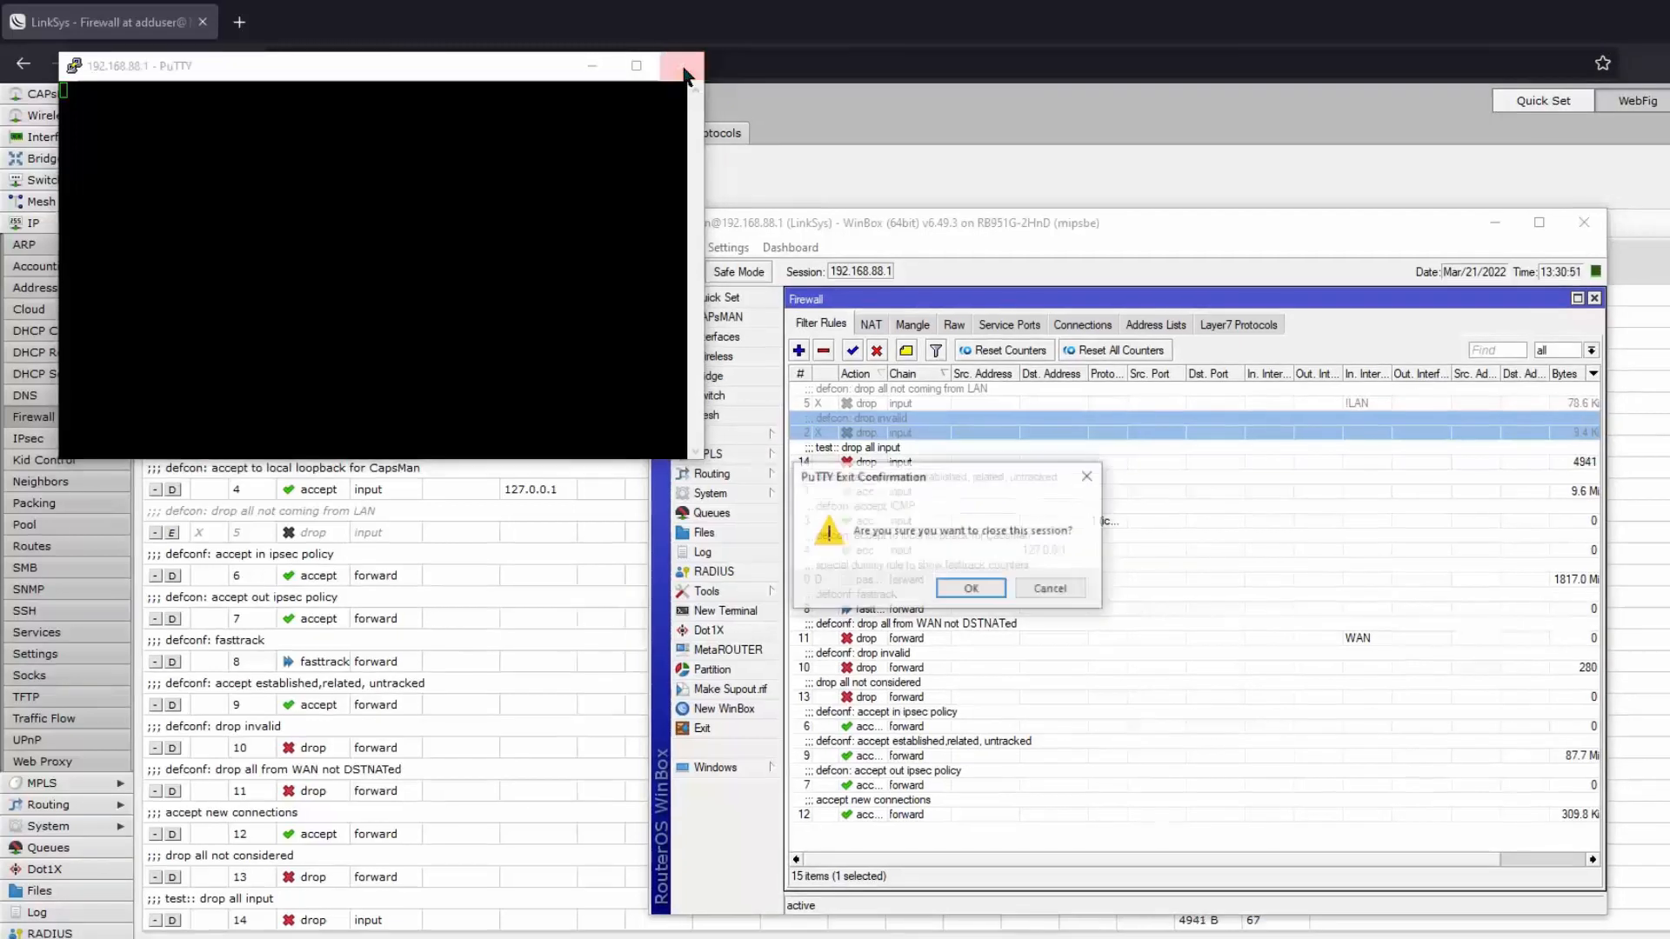
left_click(977, 589)
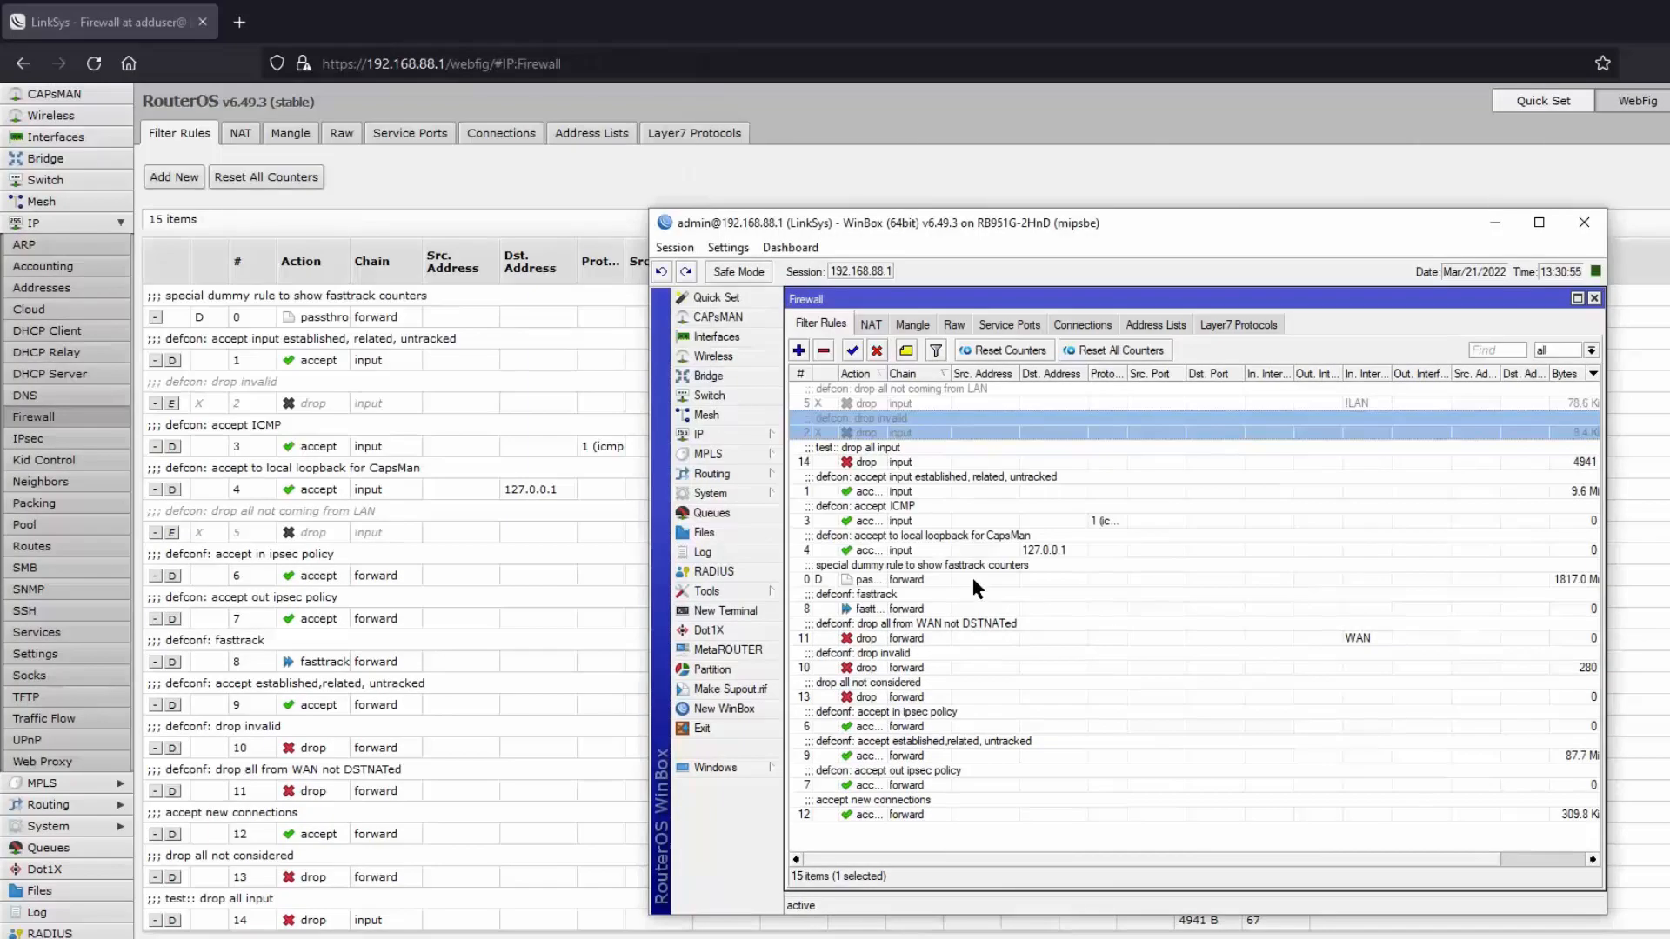
Step: In WinBox, disable the "test:: drop all input" filter rule
left_click(833, 462)
left_click(877, 351)
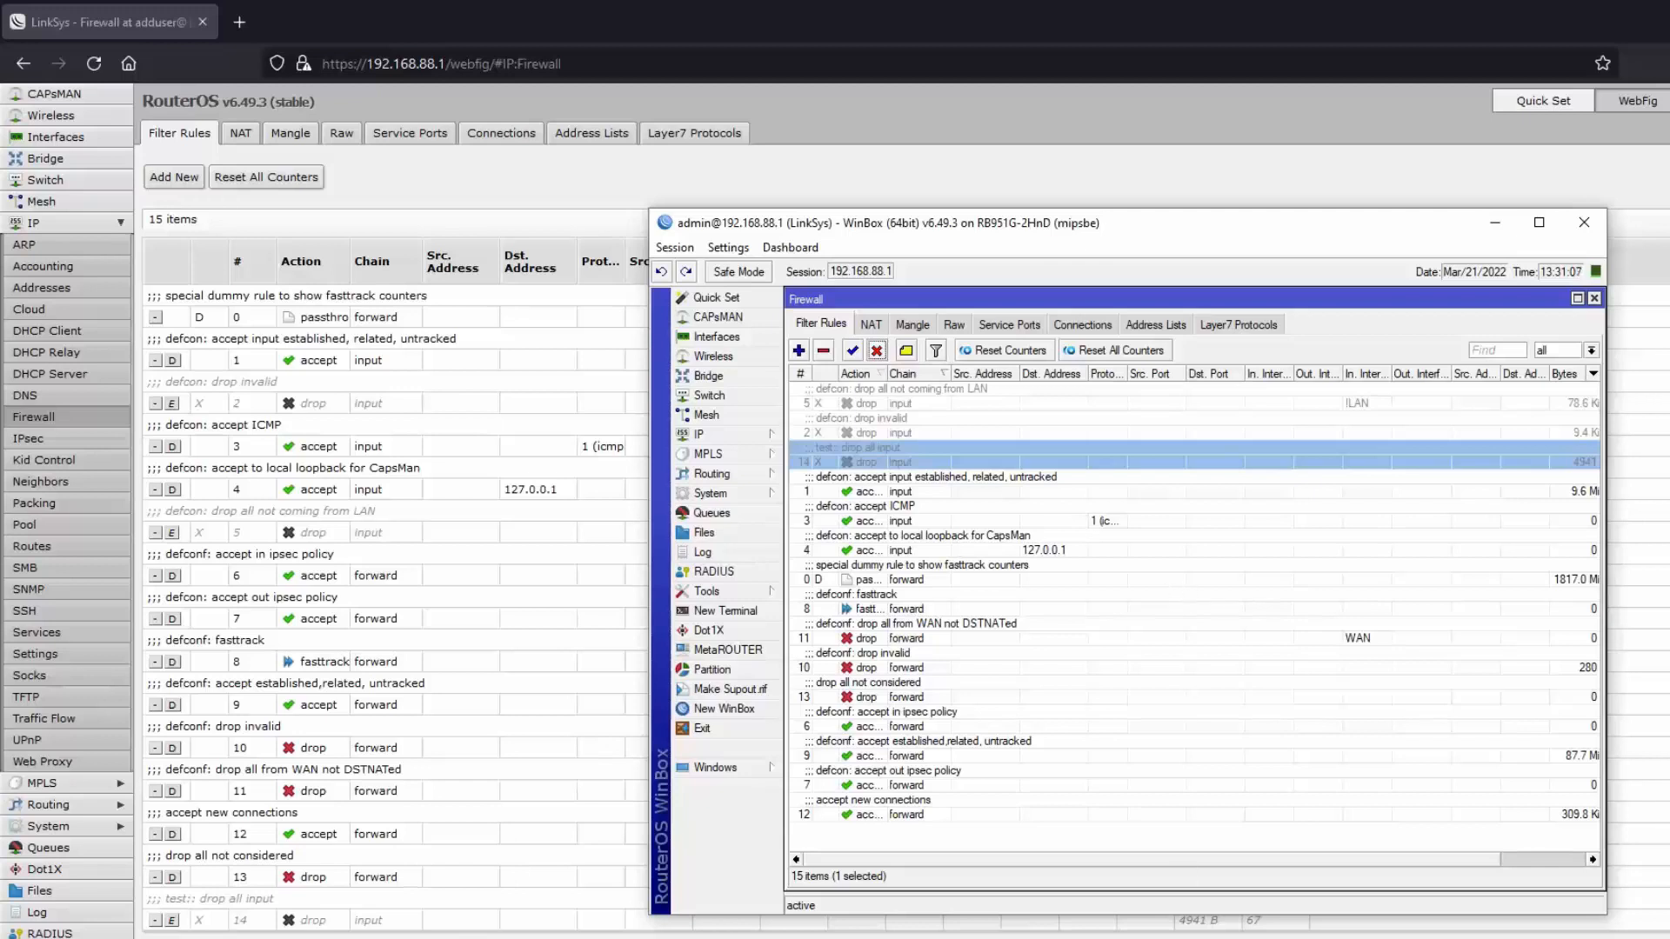
Step: Log in to 192.168.88.1 over SSH with the saved PuTTY session, entering the key passphrase, and close the session
left_click(1186, 937)
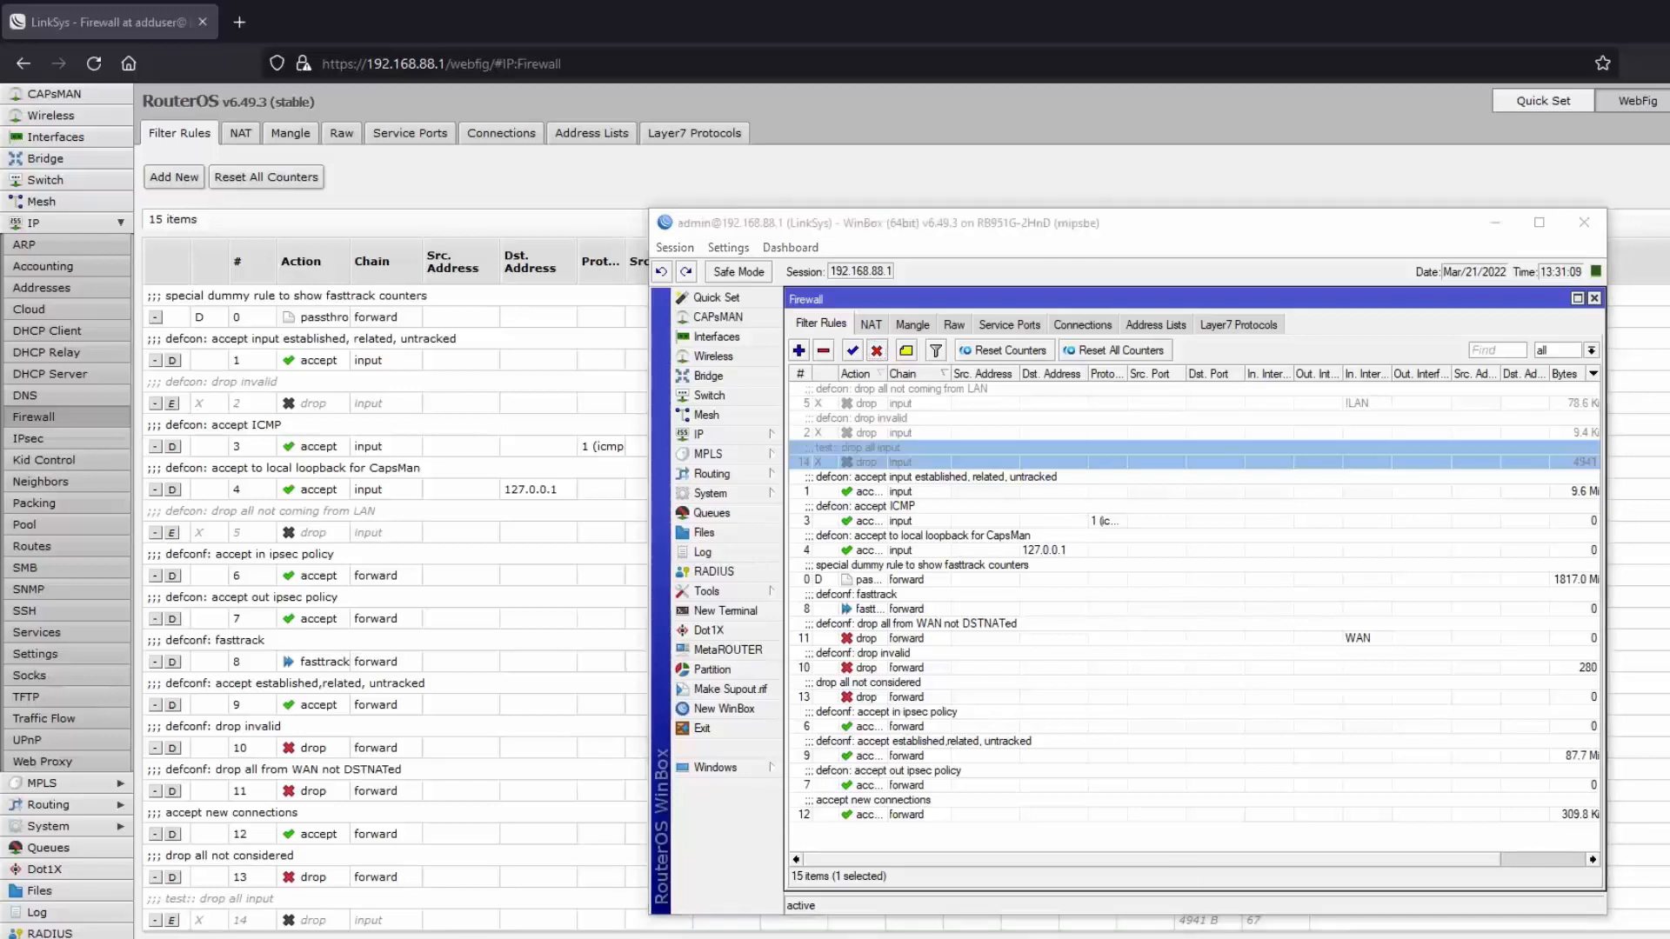
left_click(901, 569)
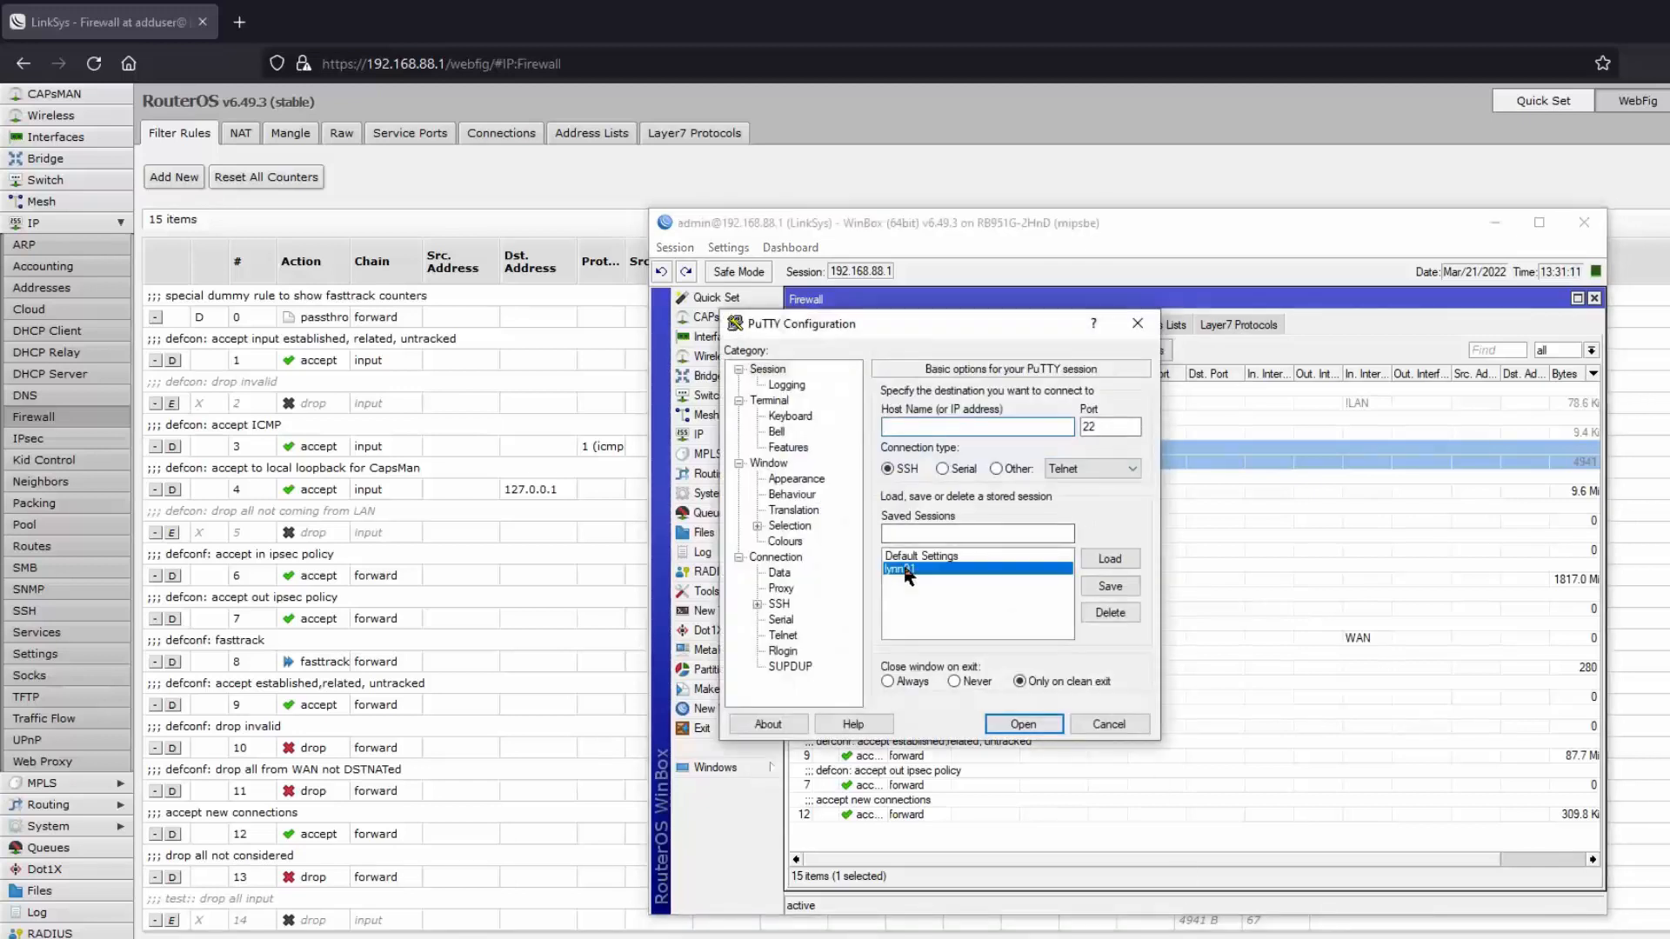
left_click(1118, 558)
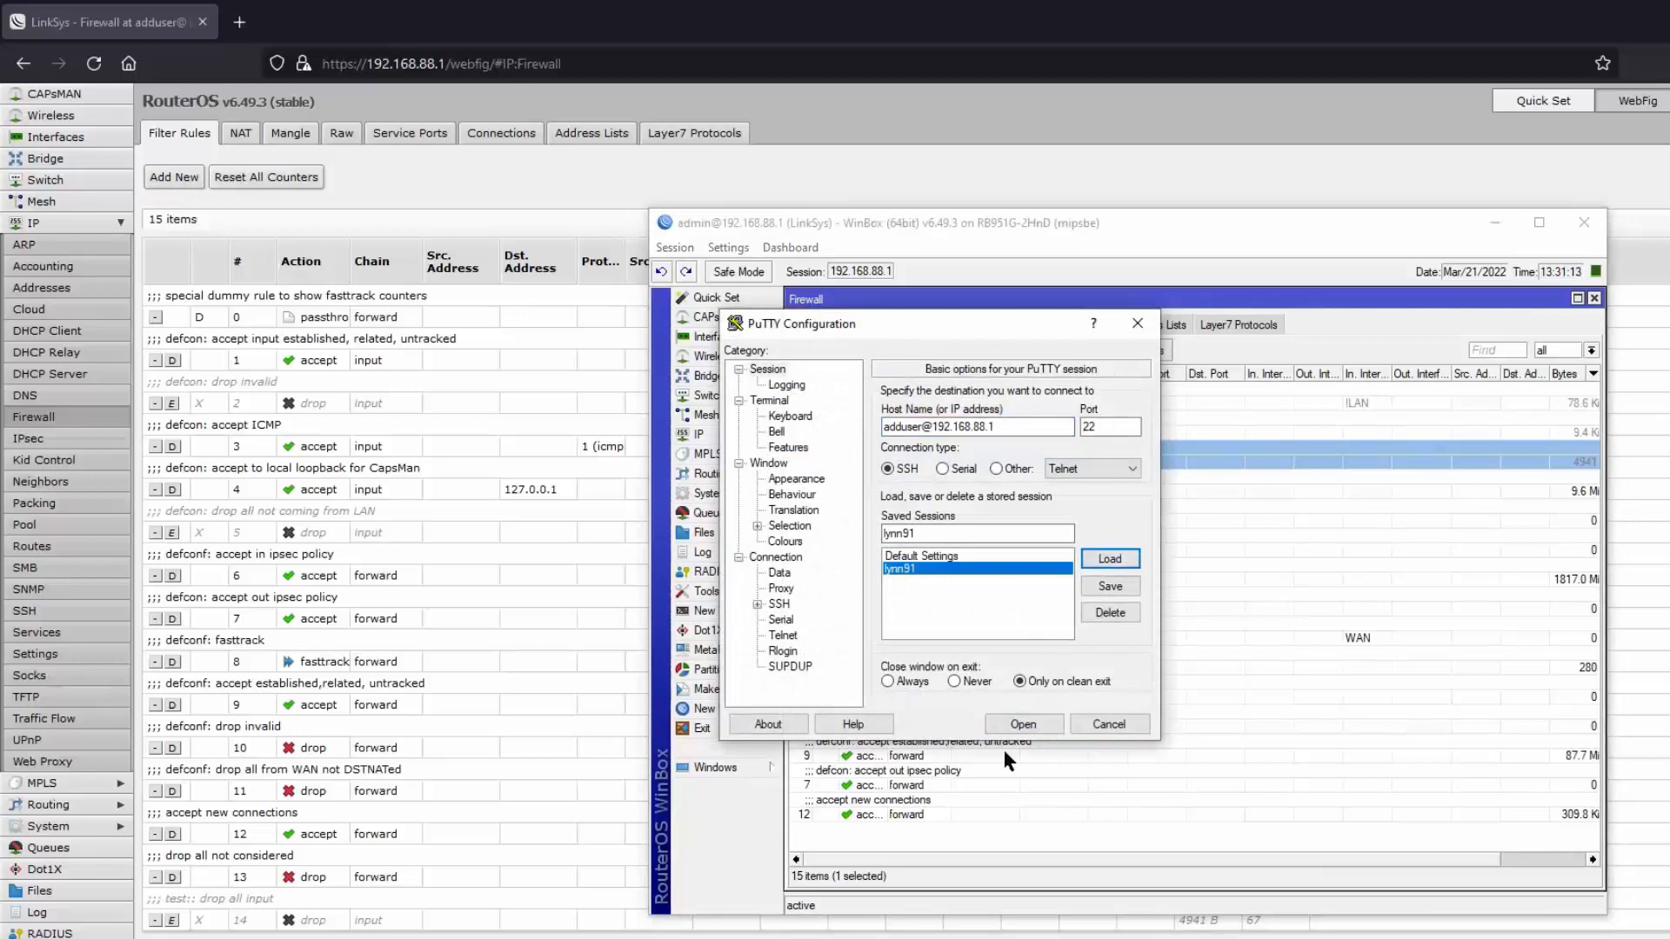
left_click(1021, 727)
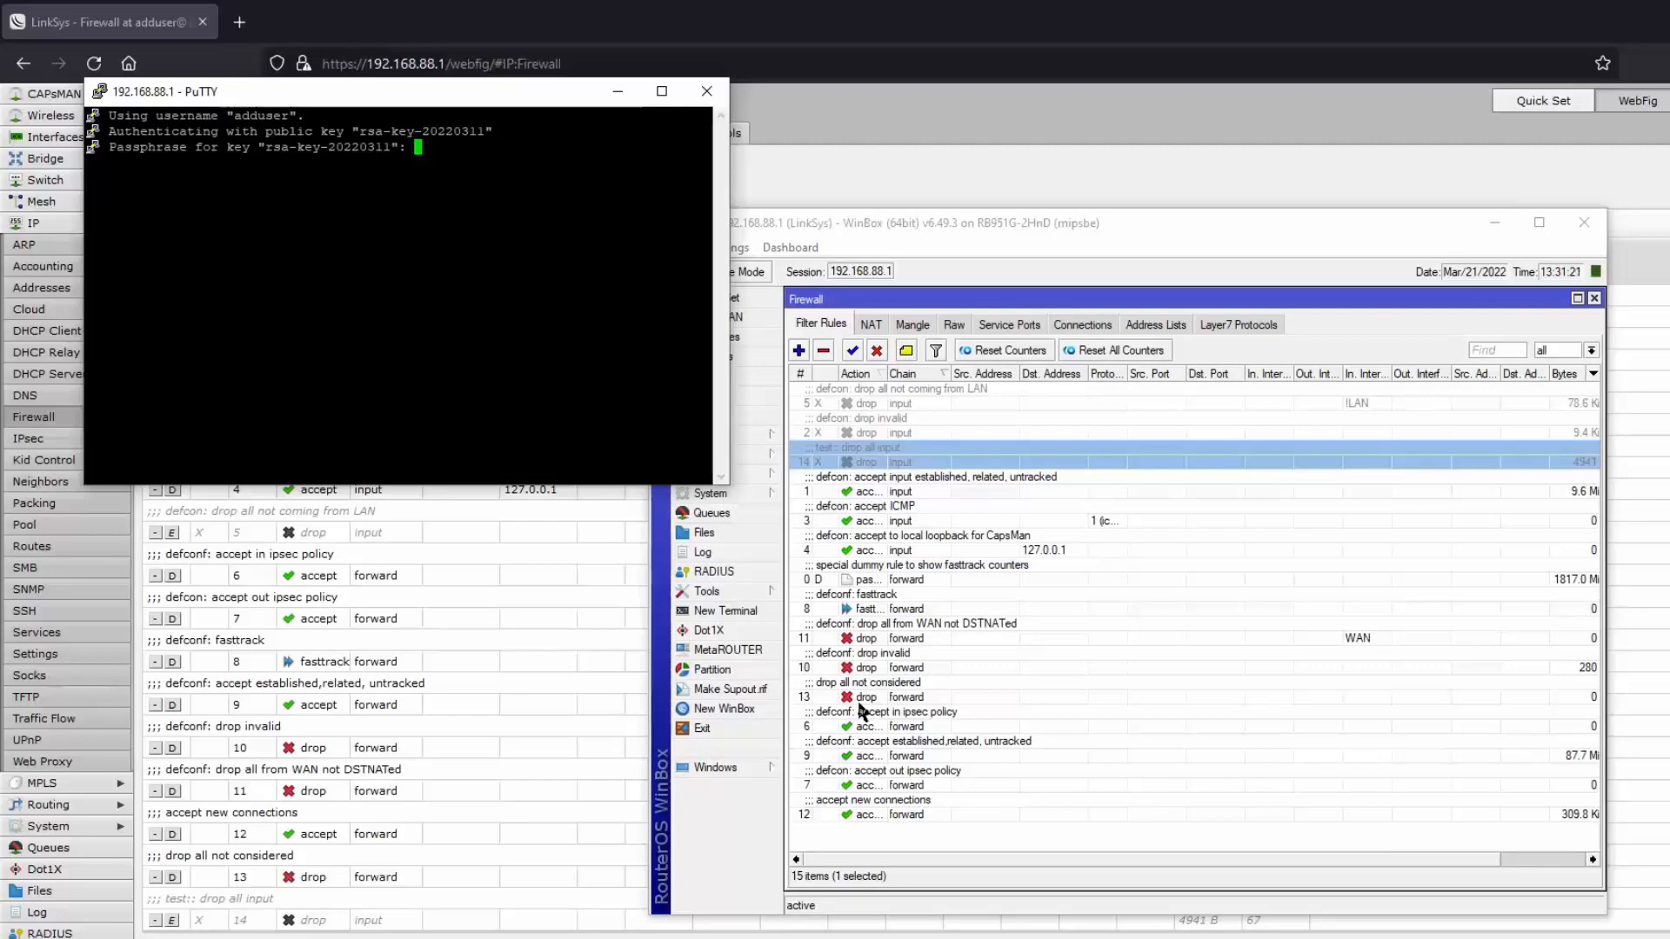
key("Return")
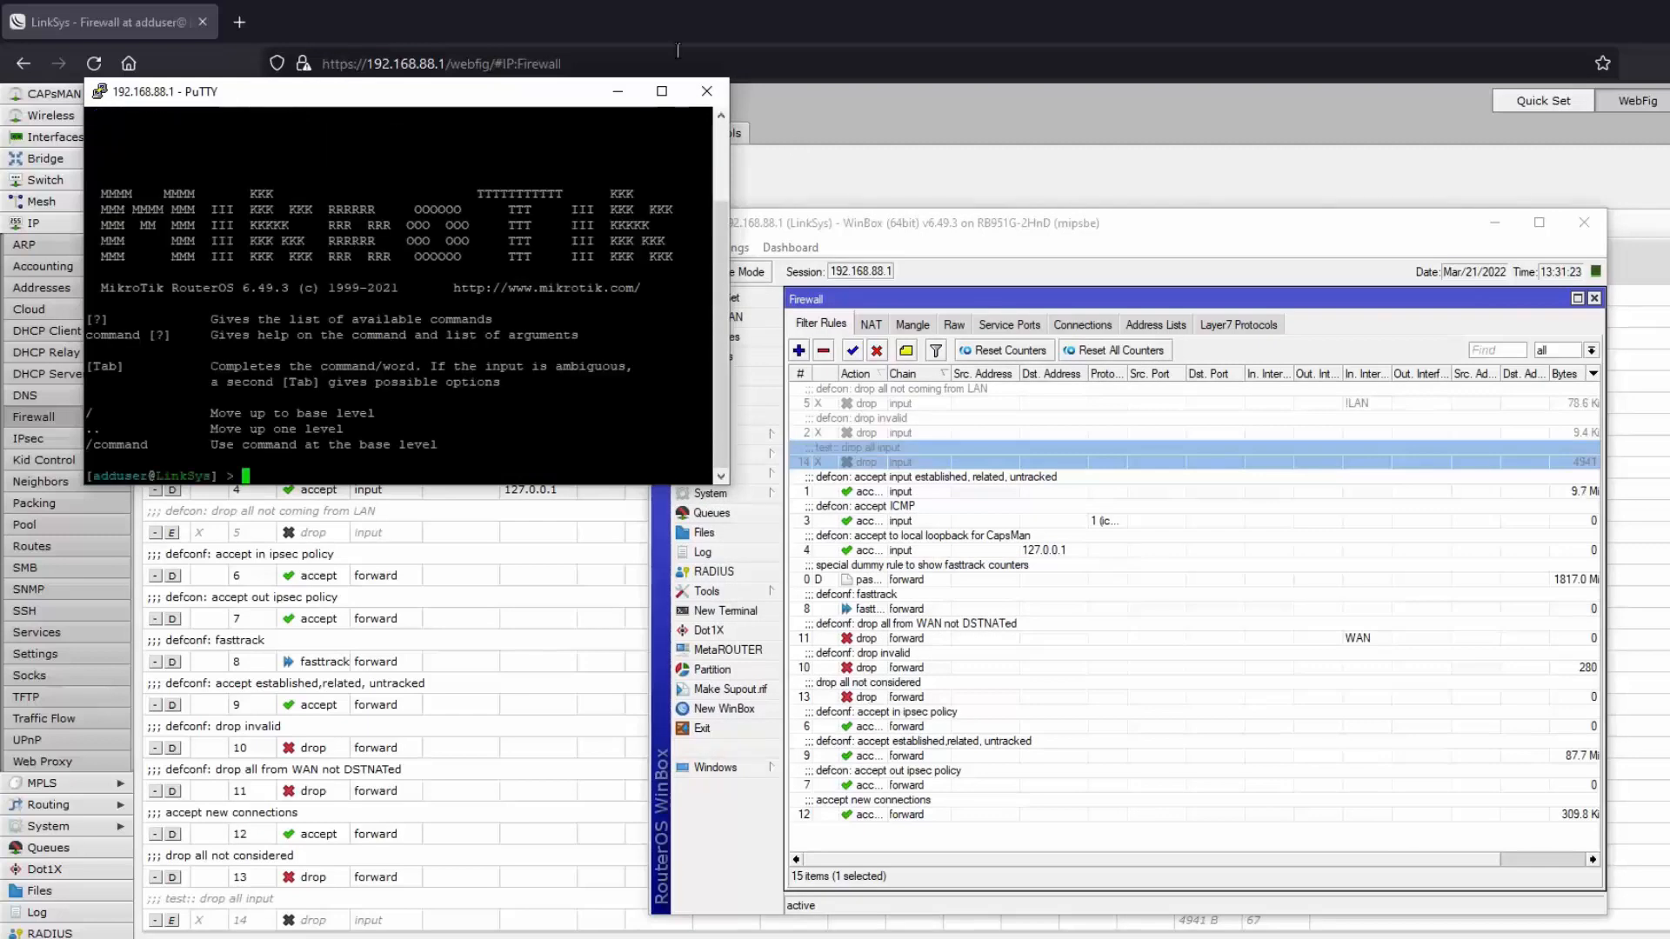
left_click(706, 91)
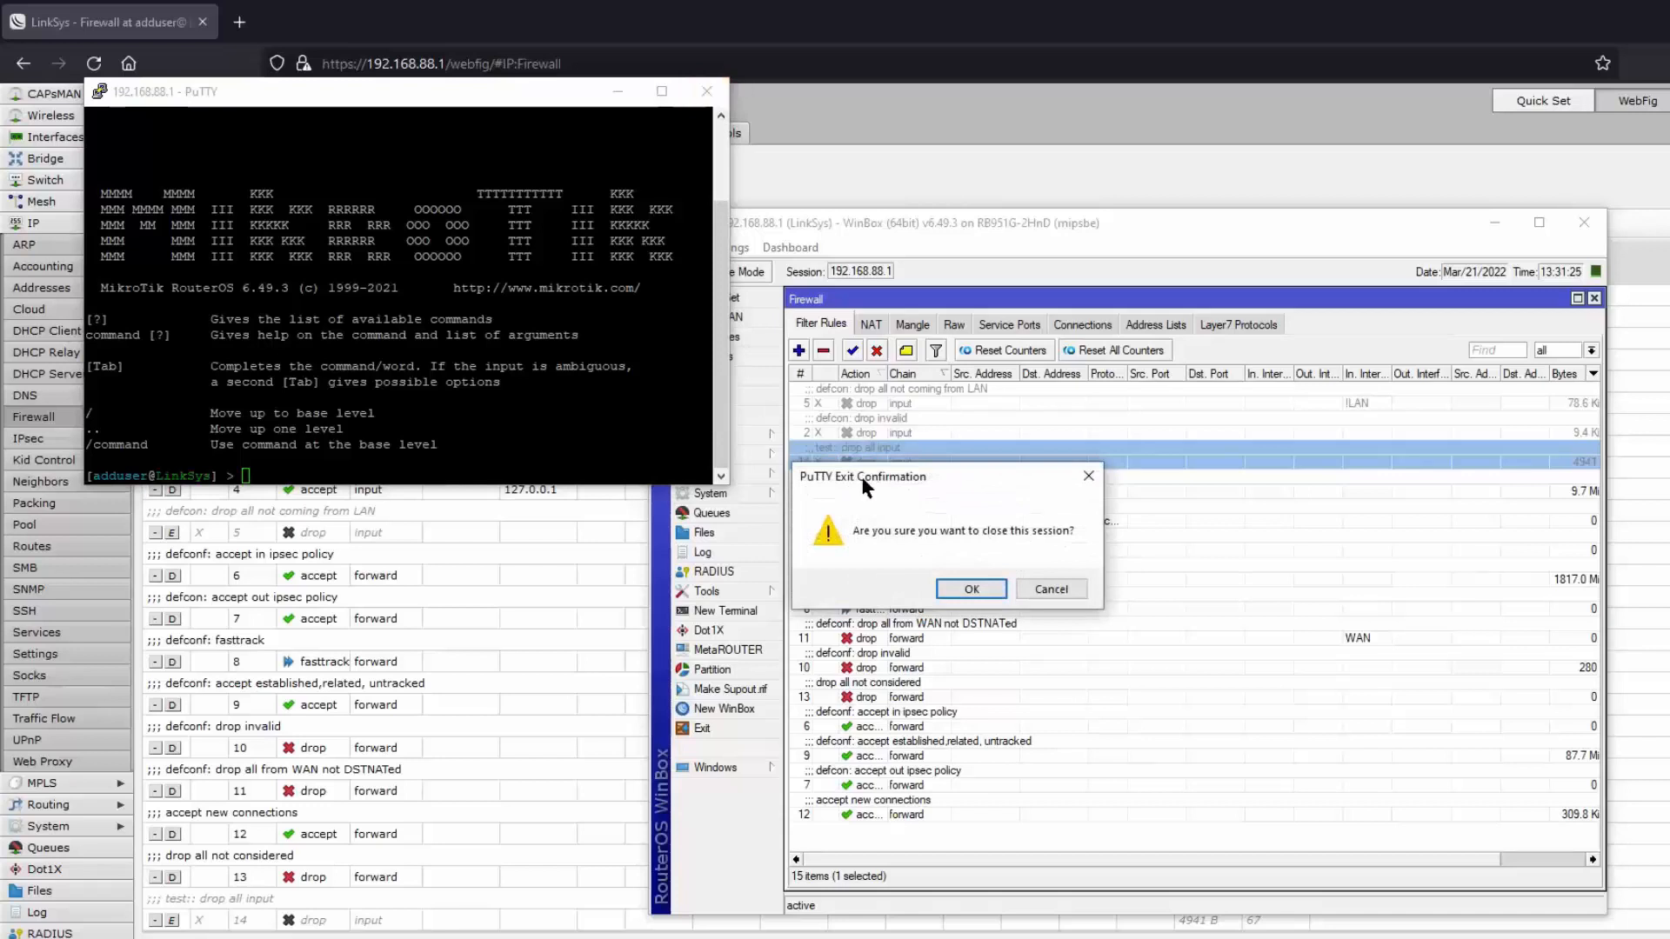
left_click(953, 590)
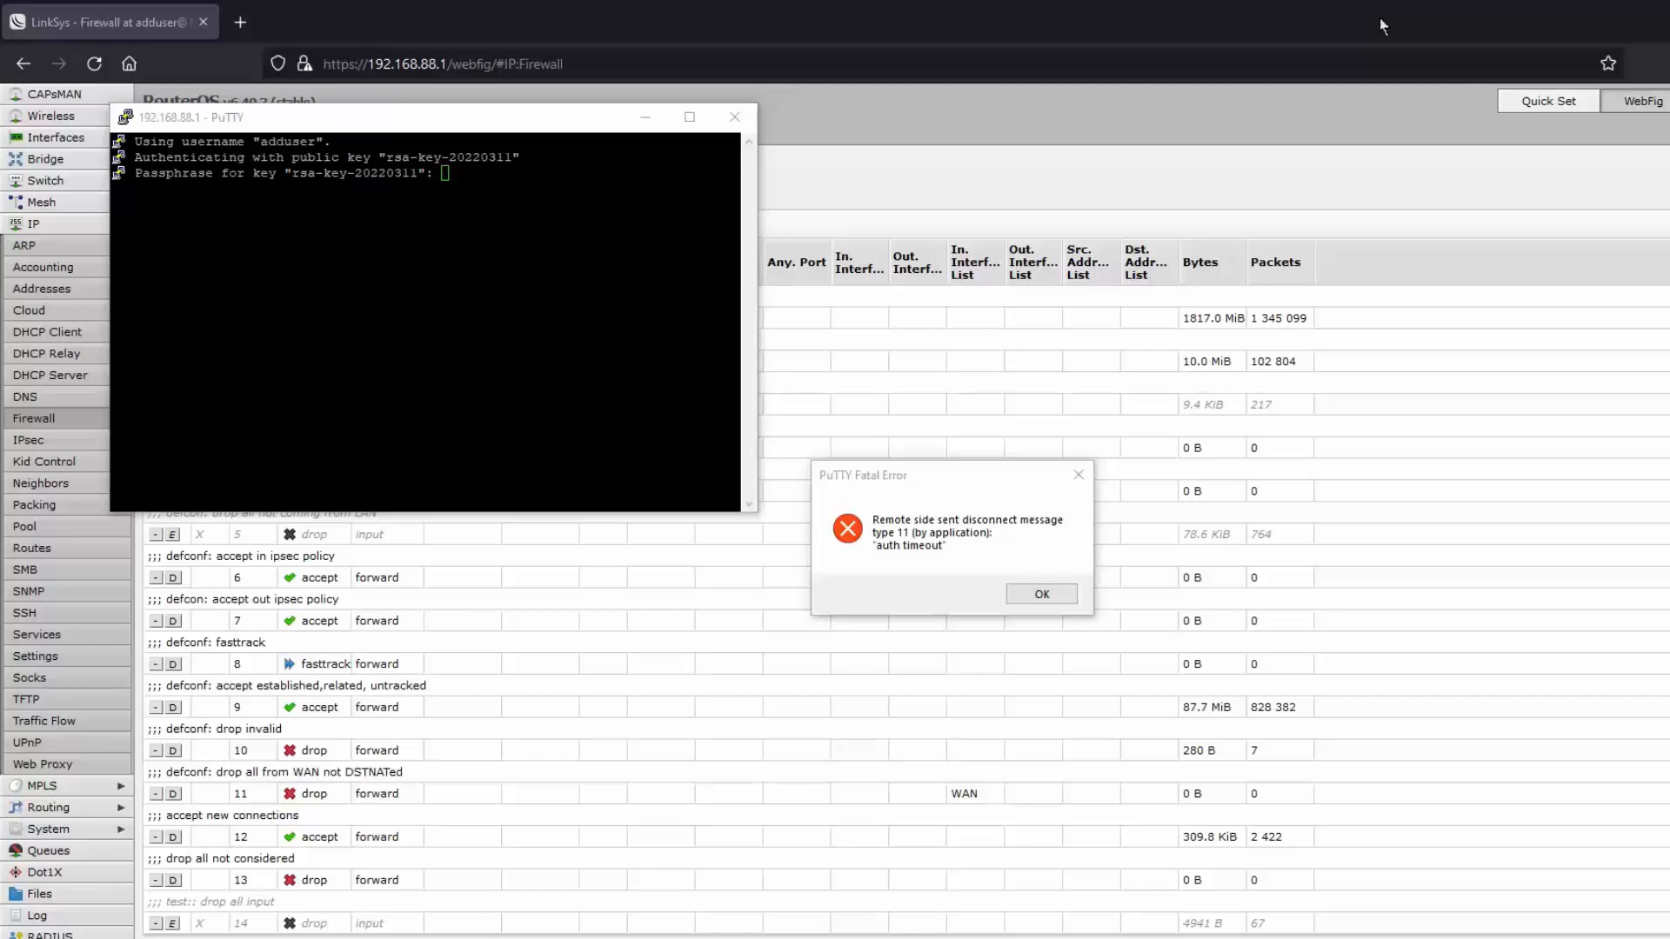
Step: Dismiss the PuTTY authentication timeout error and close the inactive terminal window
left_click(448, 179)
left_click(1037, 592)
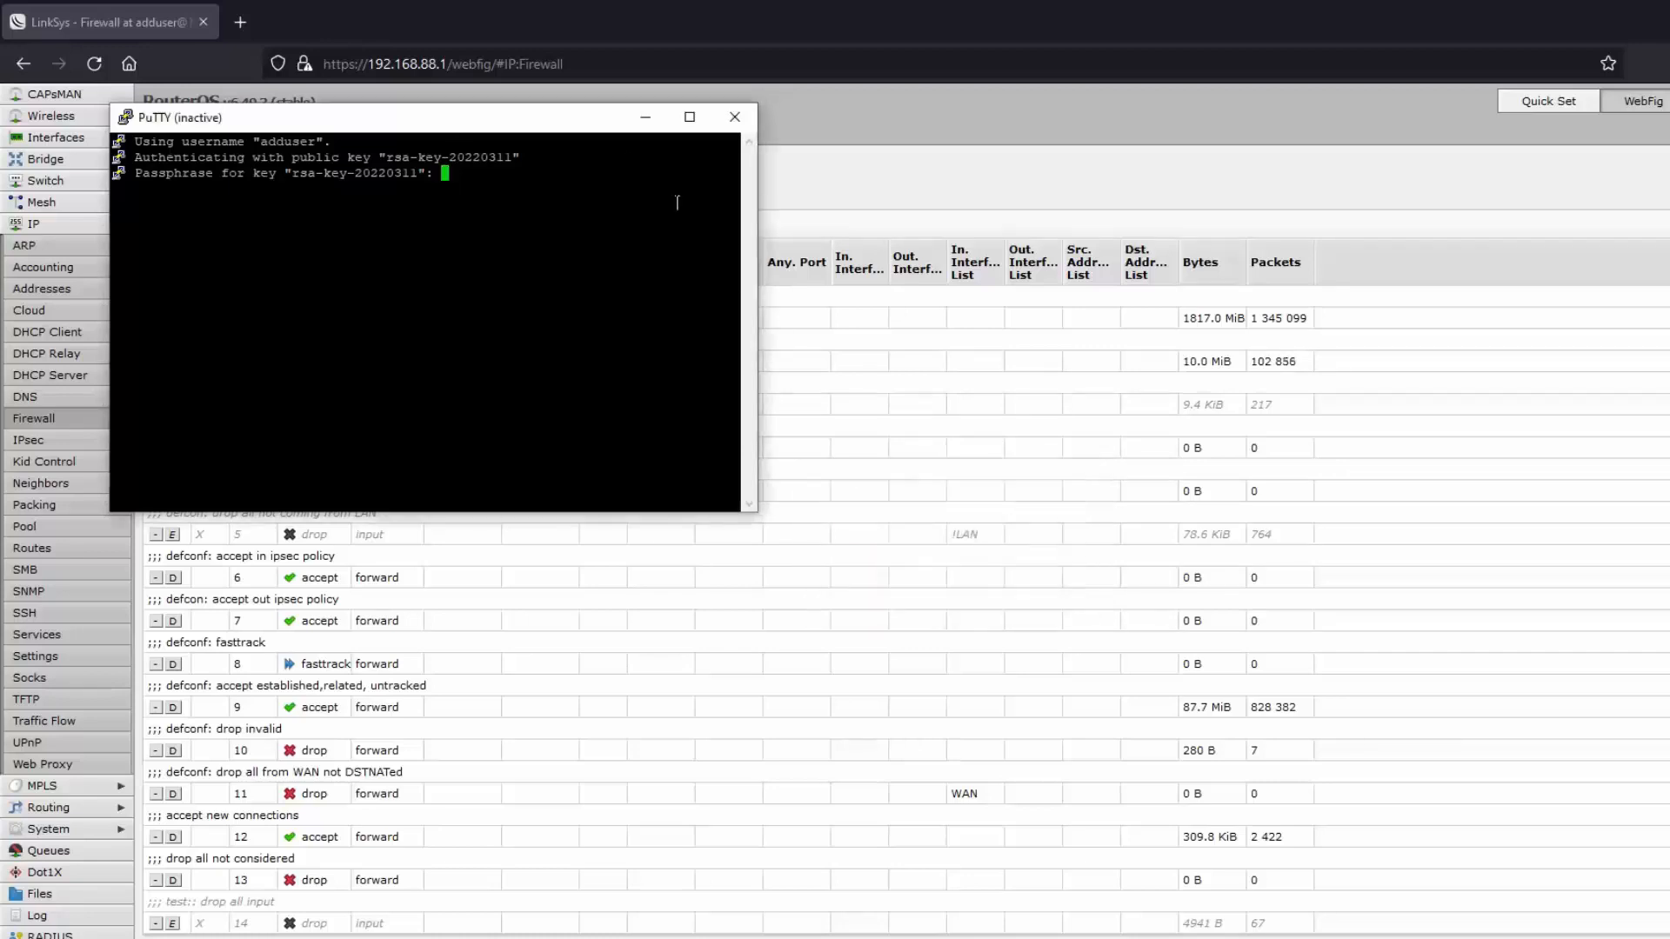
left_click(735, 118)
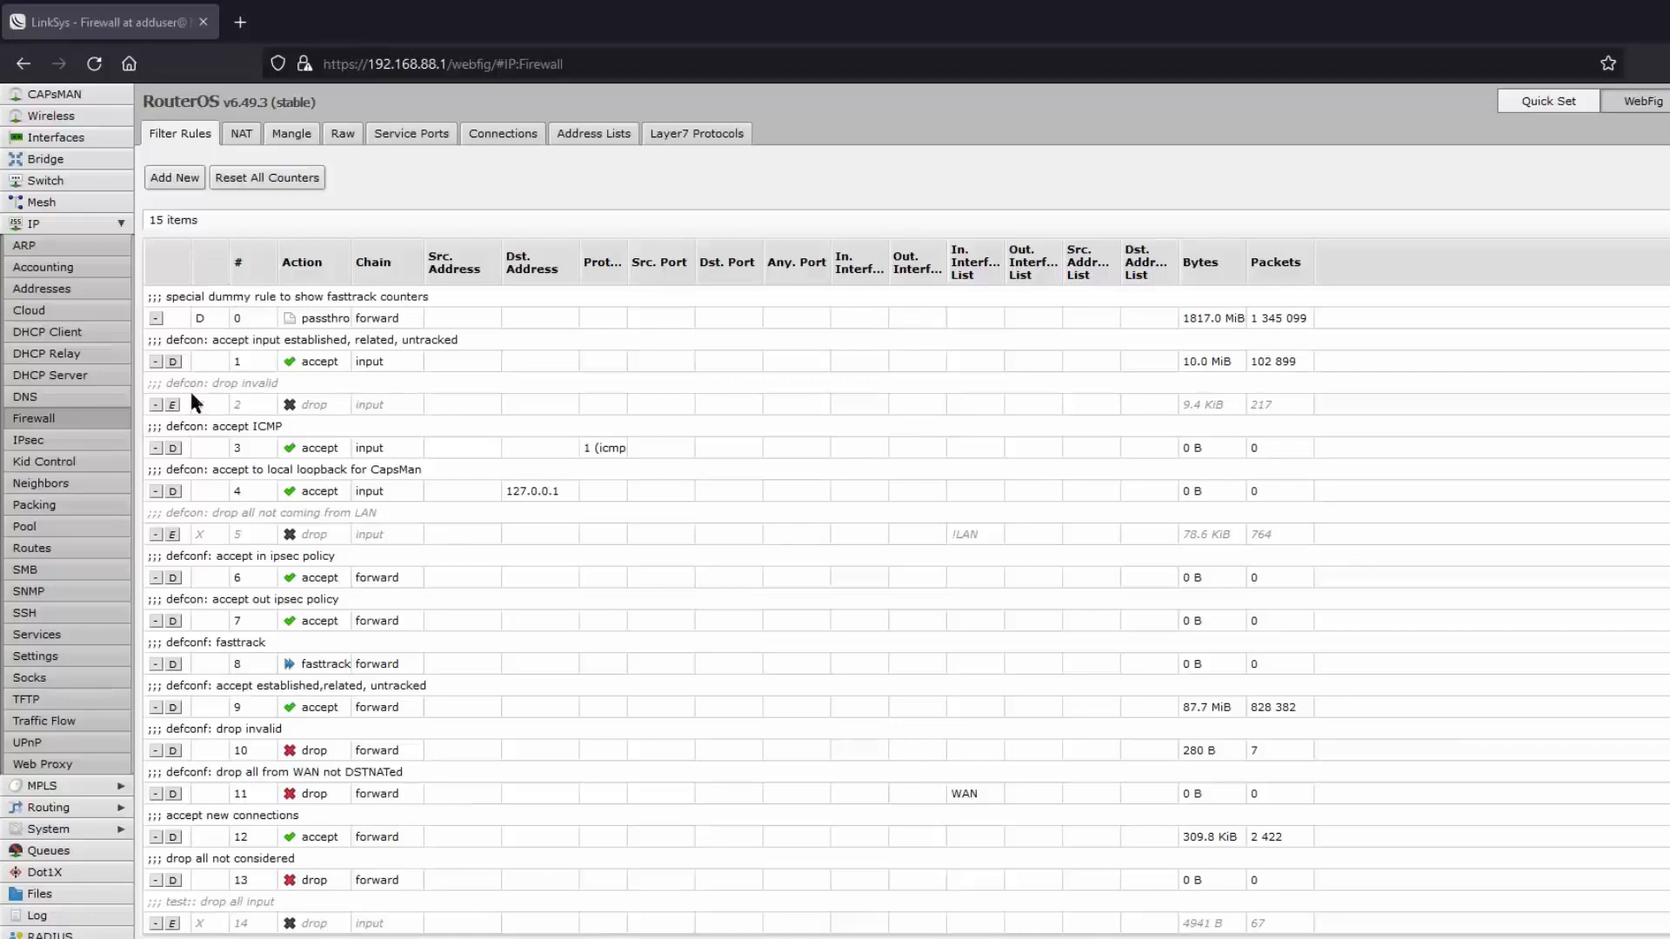
Step: In WebFig, re-enable the input rules "drop invalid" and "drop all not coming from LAN"
left_click(172, 405)
left_click(172, 535)
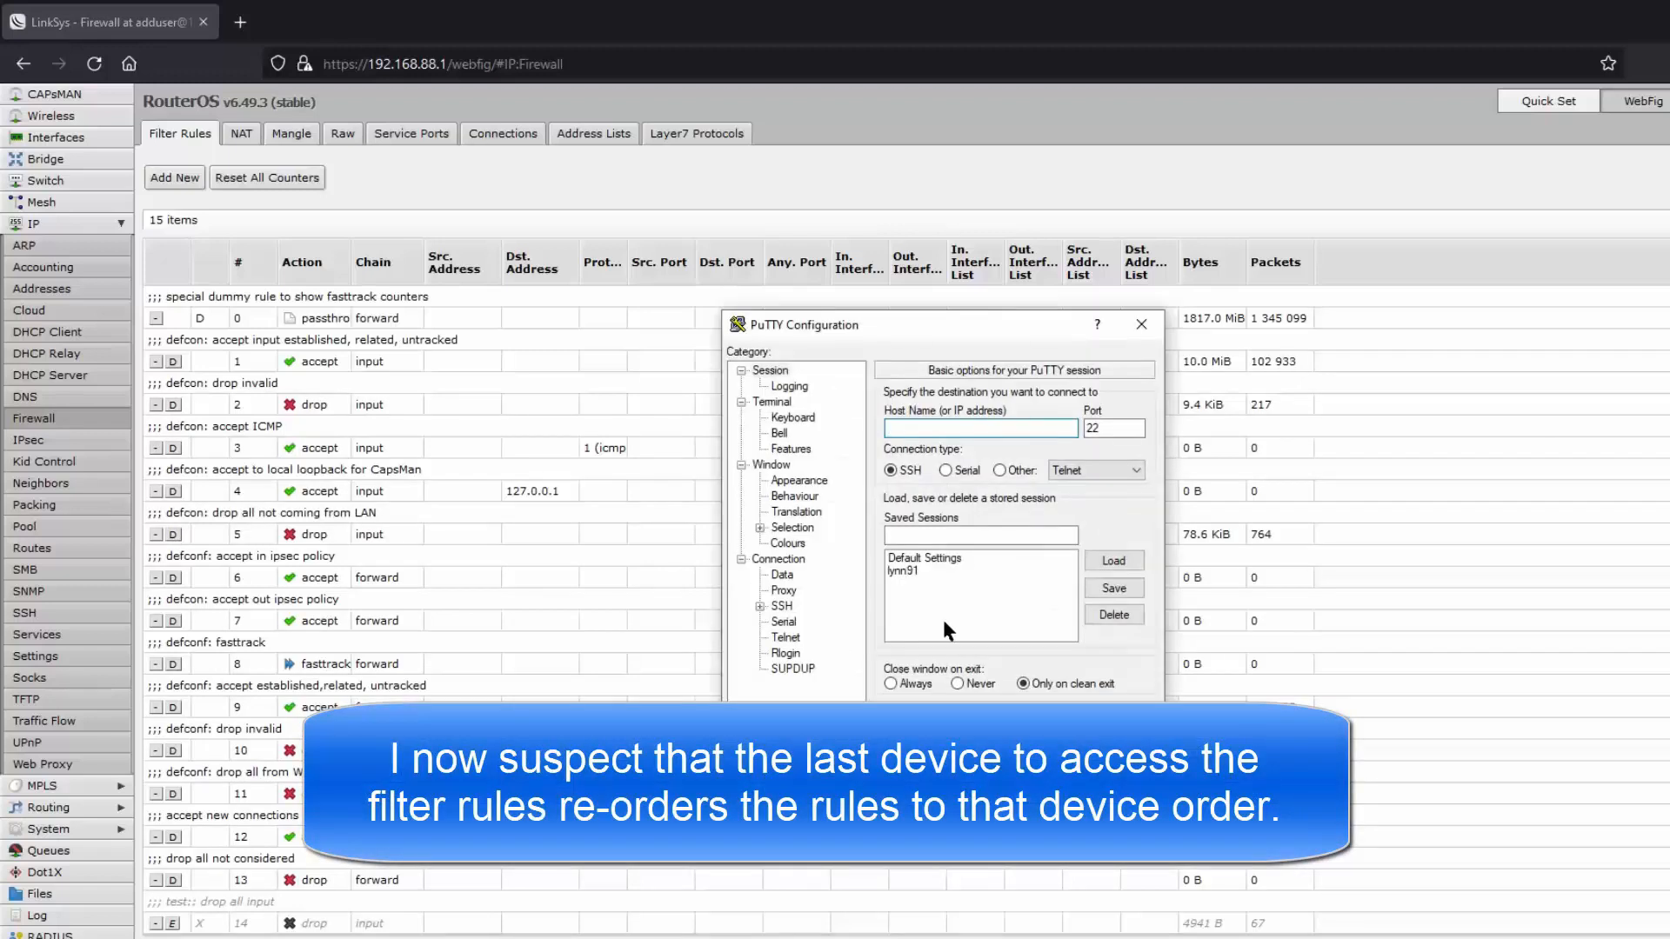
Step: Log in to 192.168.88.1 over SSH with the saved PuTTY session, entering the key passphrase
left_click(895, 572)
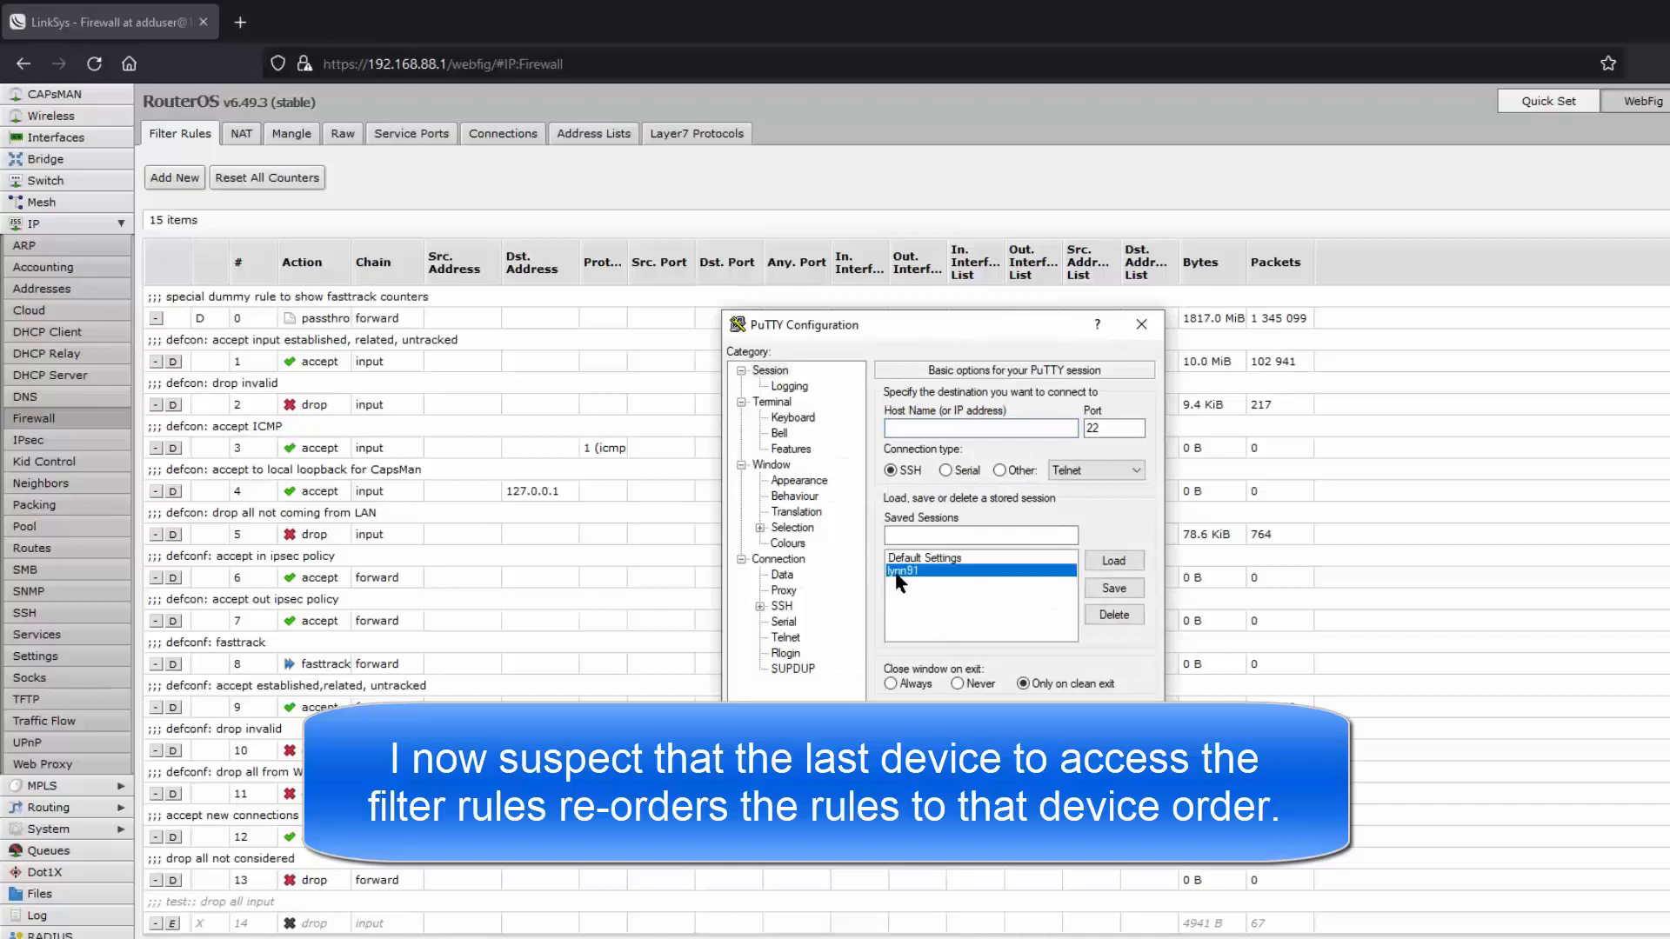
left_click(1118, 561)
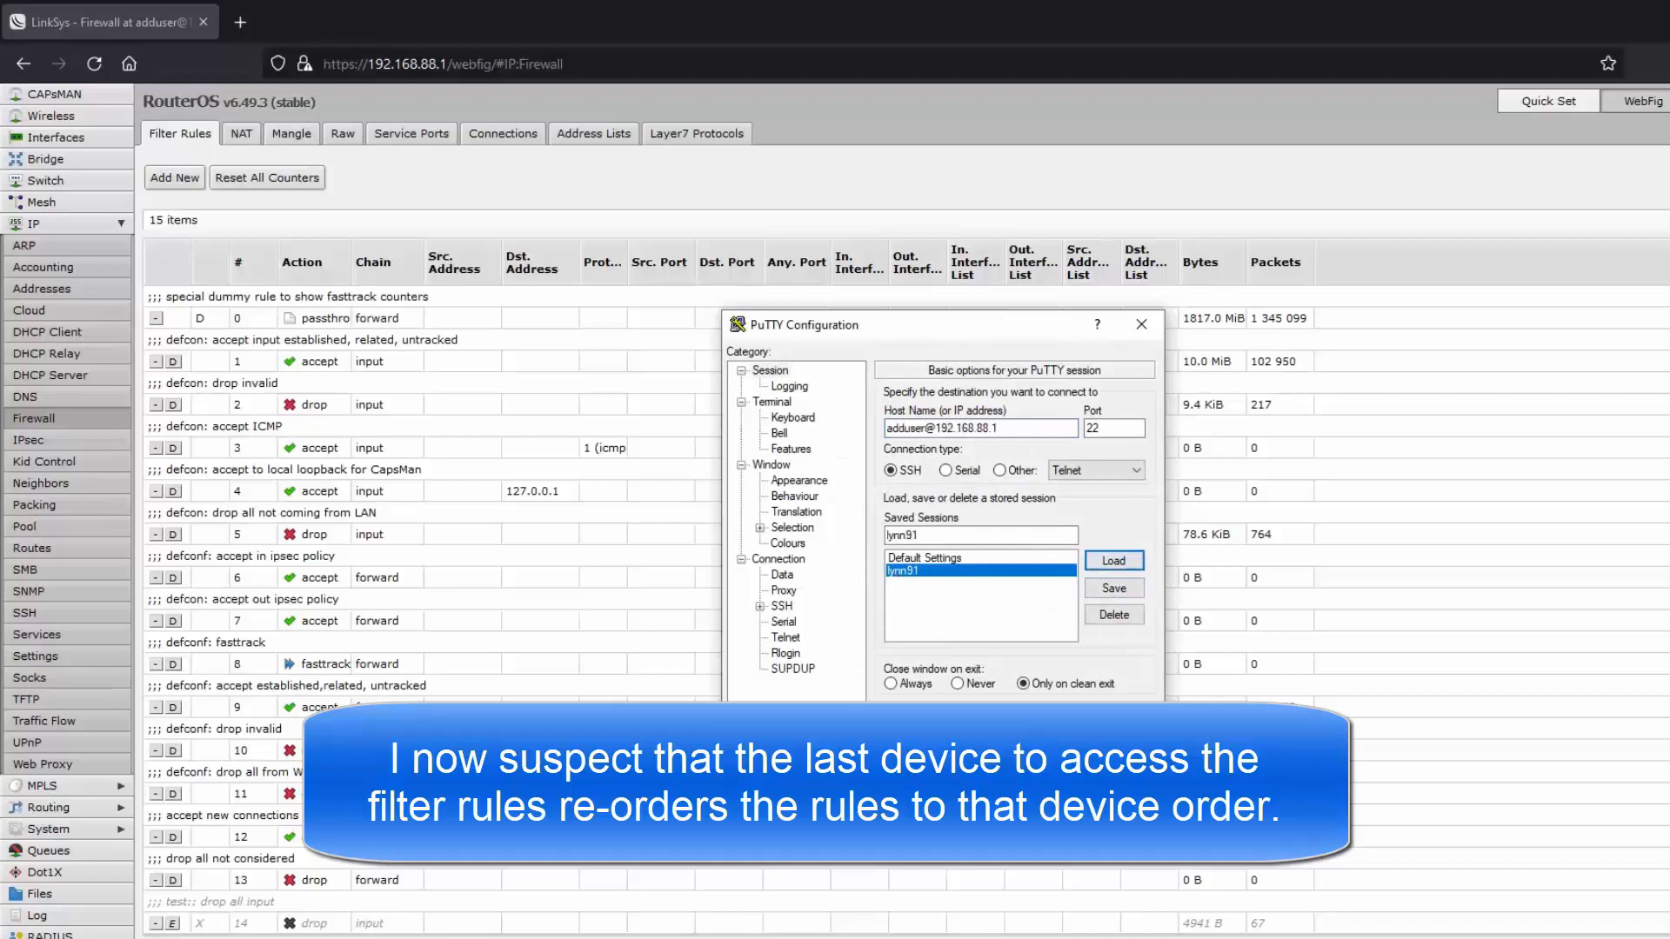
left_click(1035, 731)
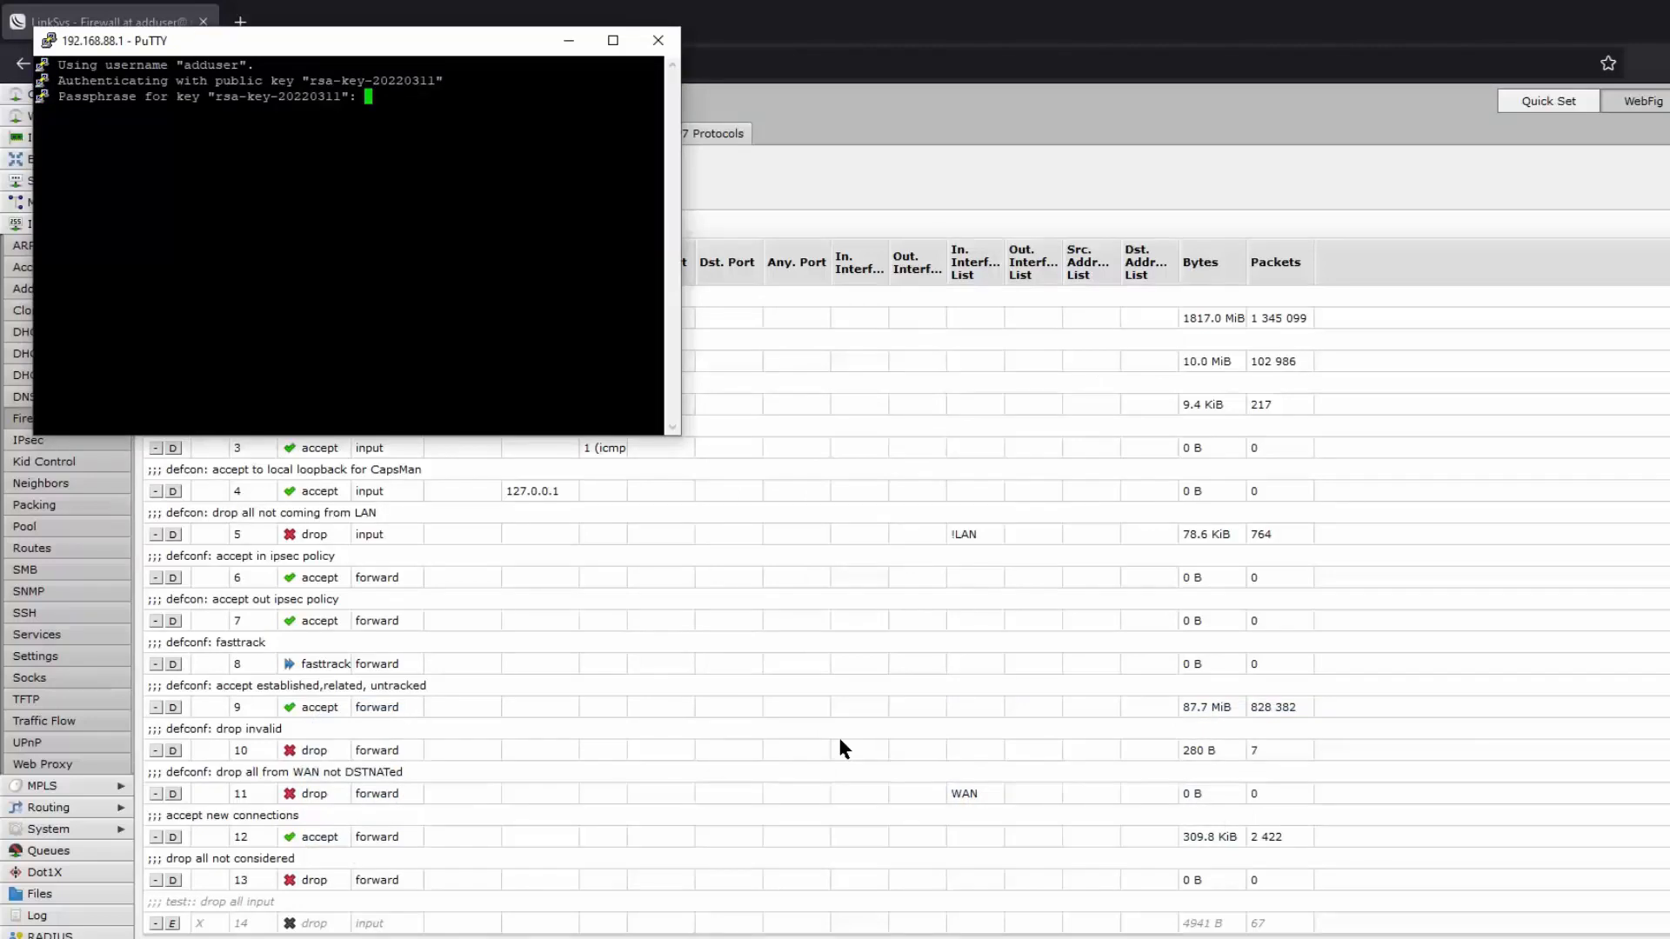
key("Return")
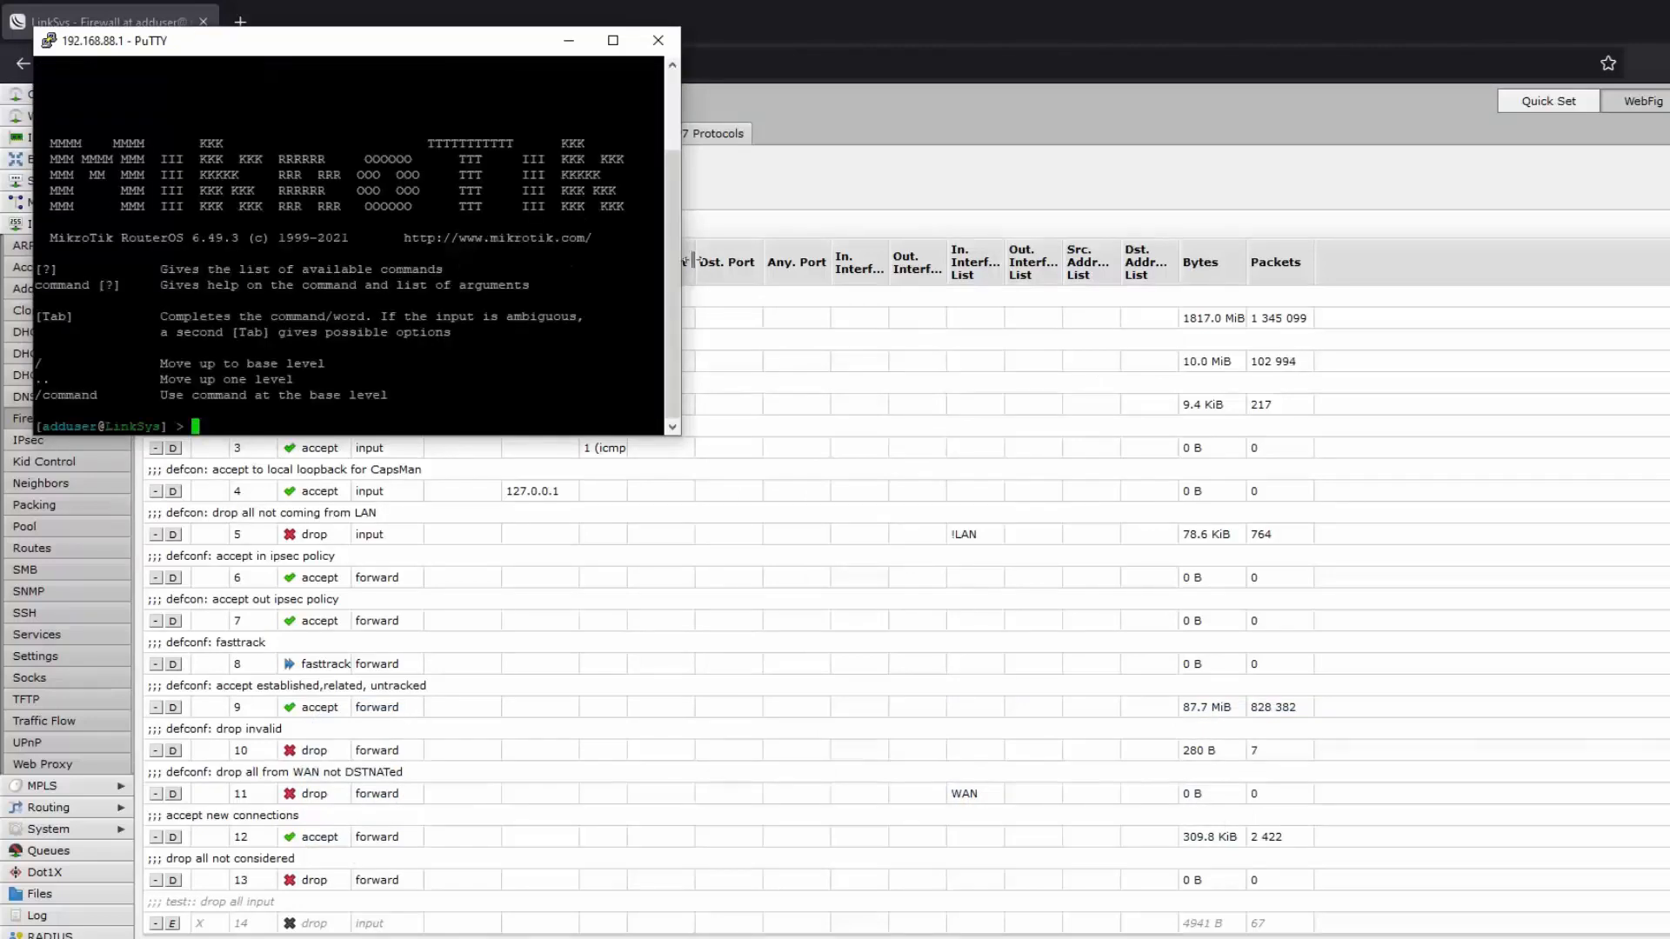
Step: Move the terminal window clear of the WebFig rule list and reorder the disabled "test:: drop all input" rule to position 1, above the other input rules
left_click_drag(491, 42, 1286, 377)
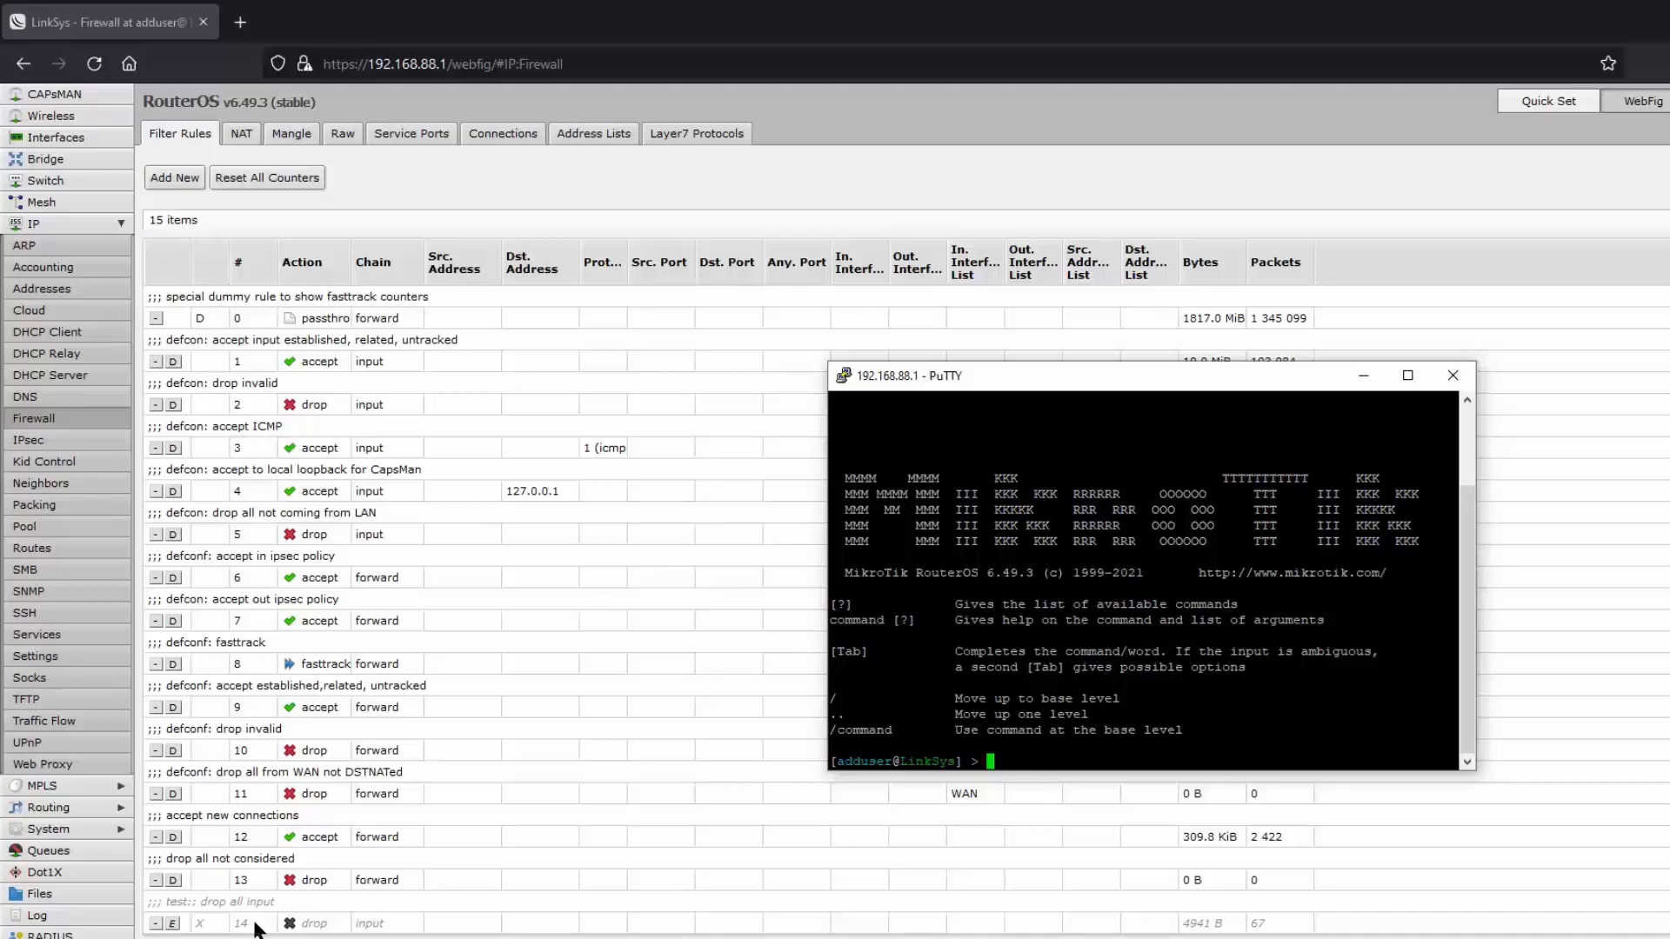
left_click_drag(257, 929, 221, 322)
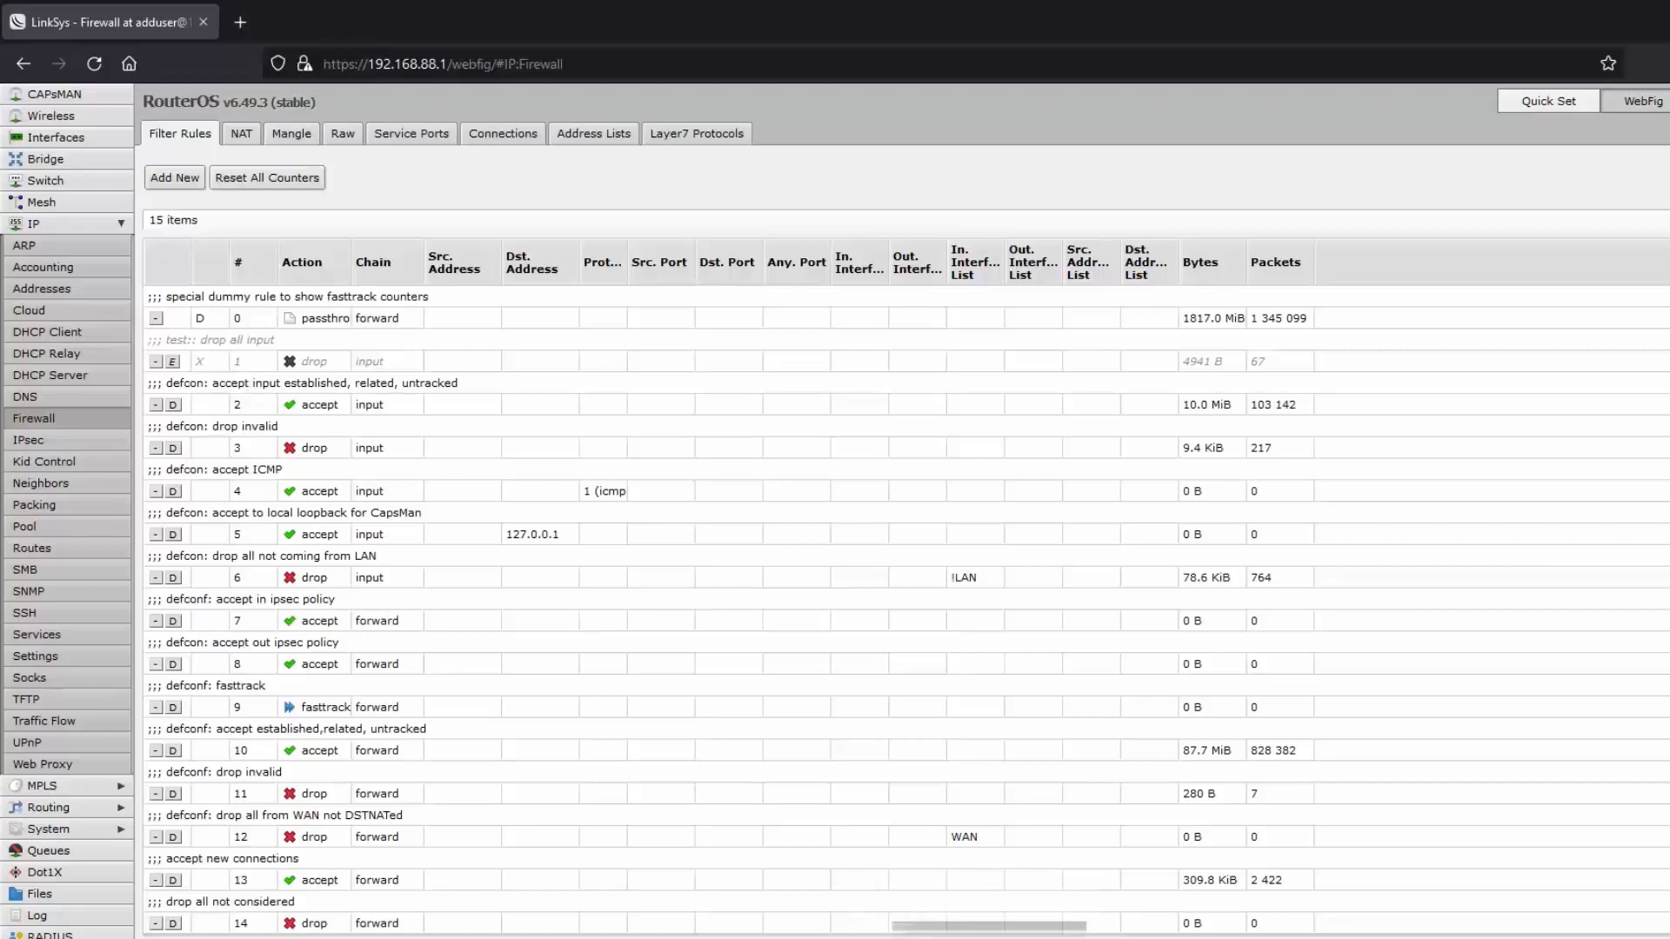
Step: Close the open SSH session and log in to 192.168.88.1 again with the saved PuTTY session, entering the key passphrase
mouse_move(1249, 938)
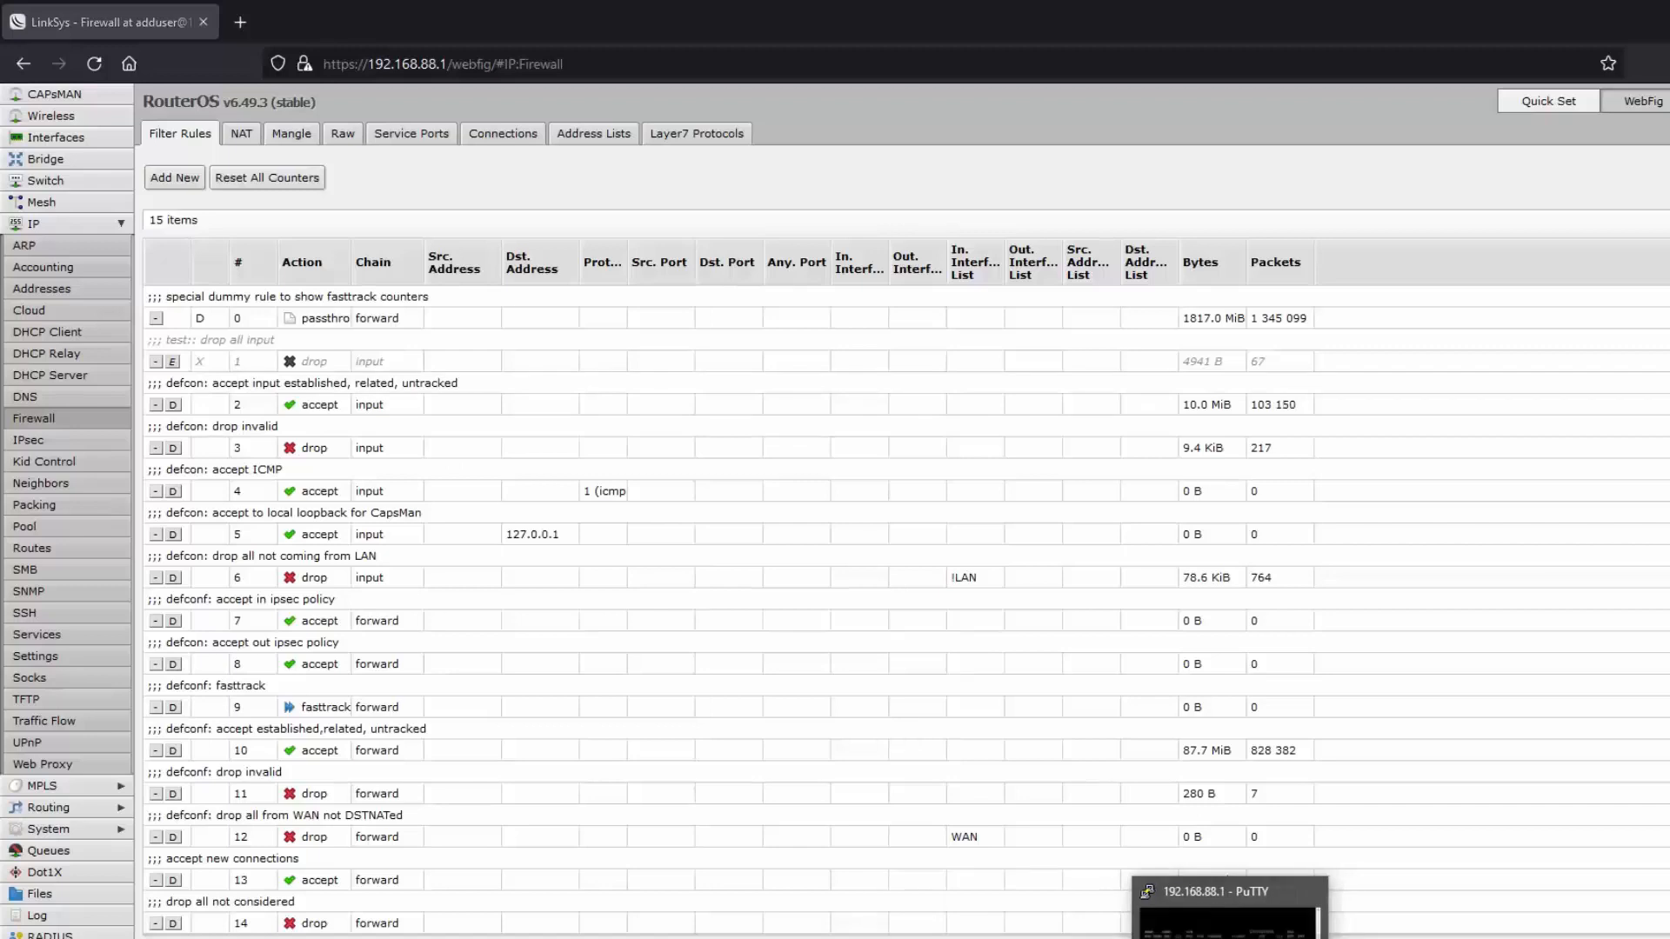
left_click(1249, 913)
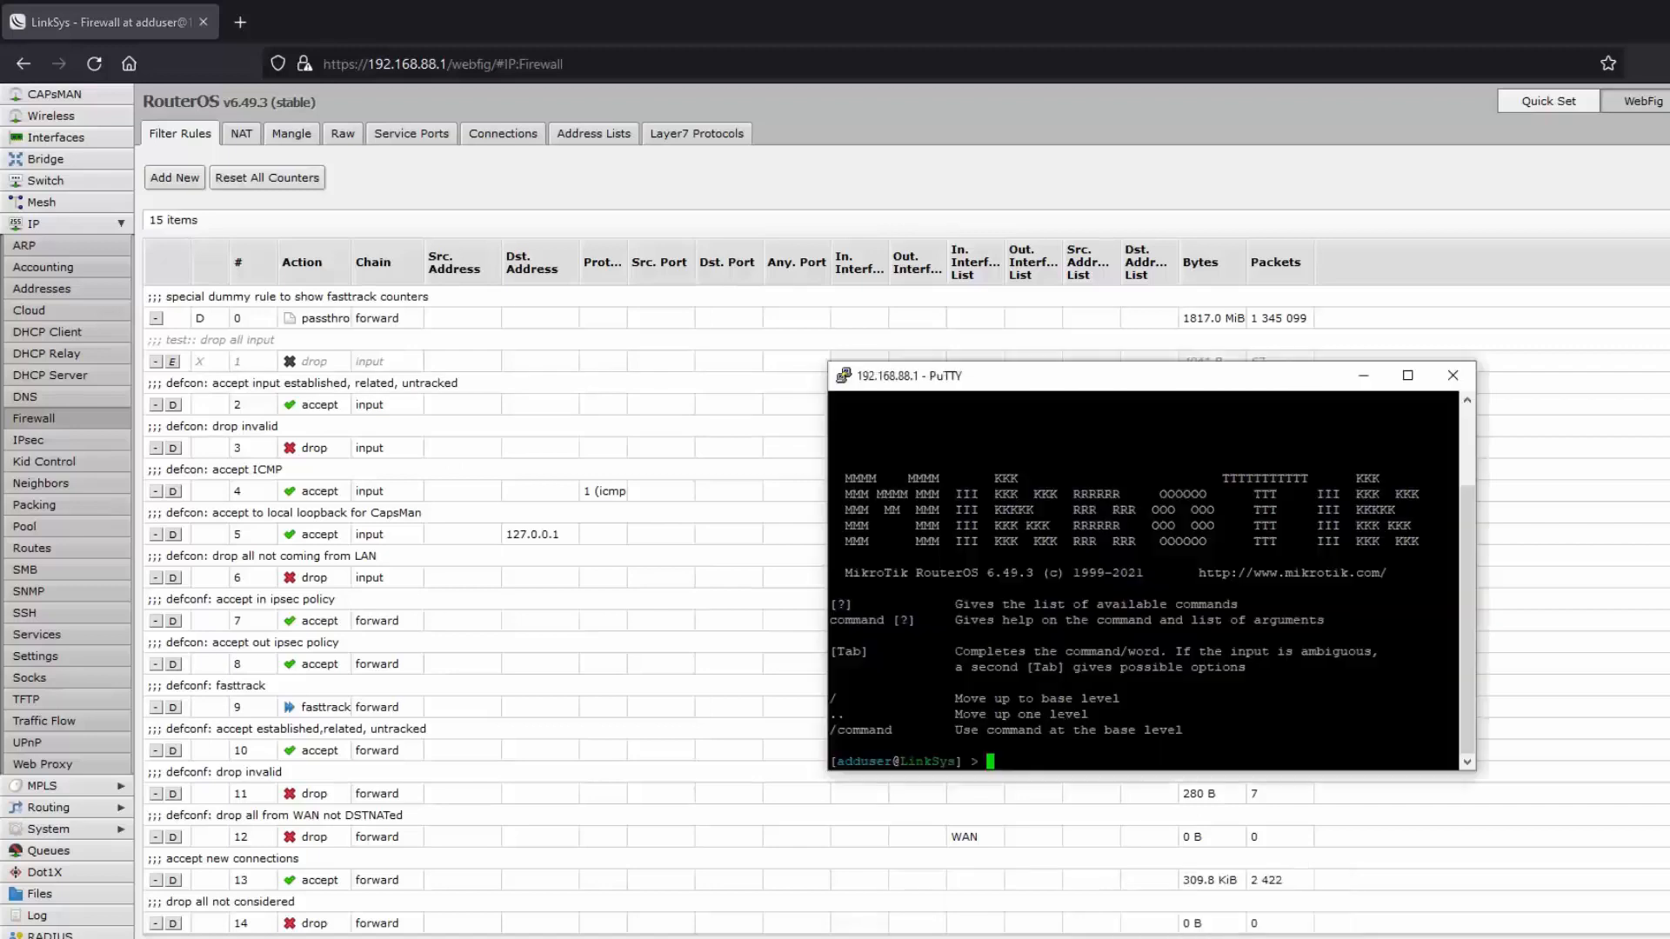
left_click(1467, 388)
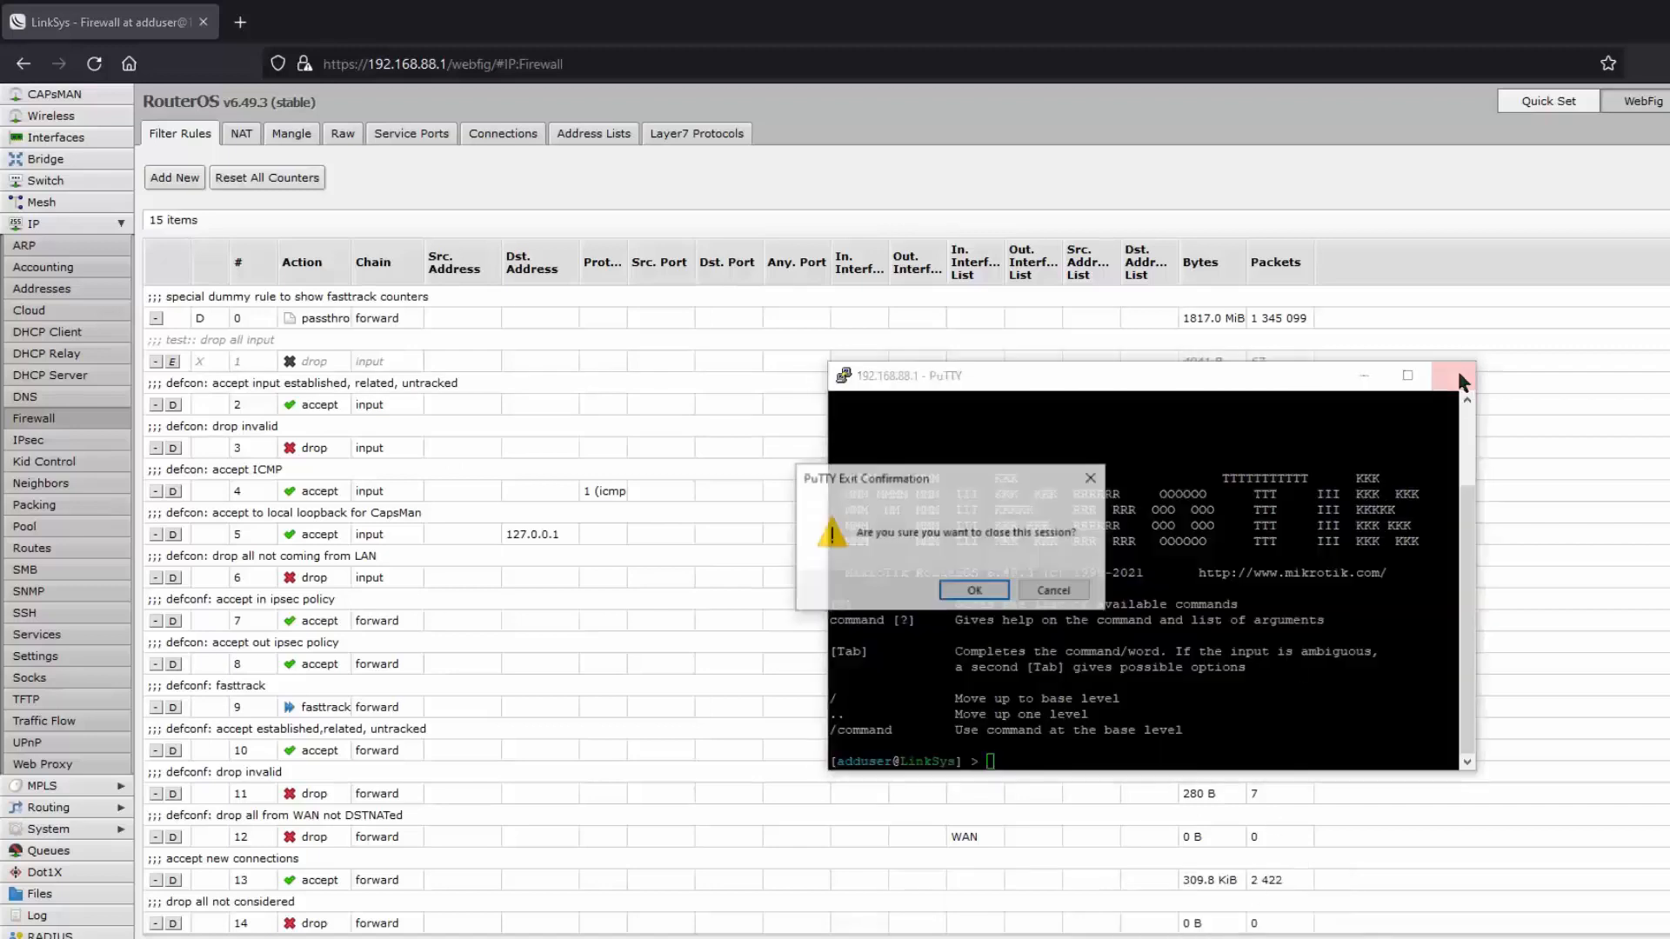
left_click(975, 592)
left_click(1068, 938)
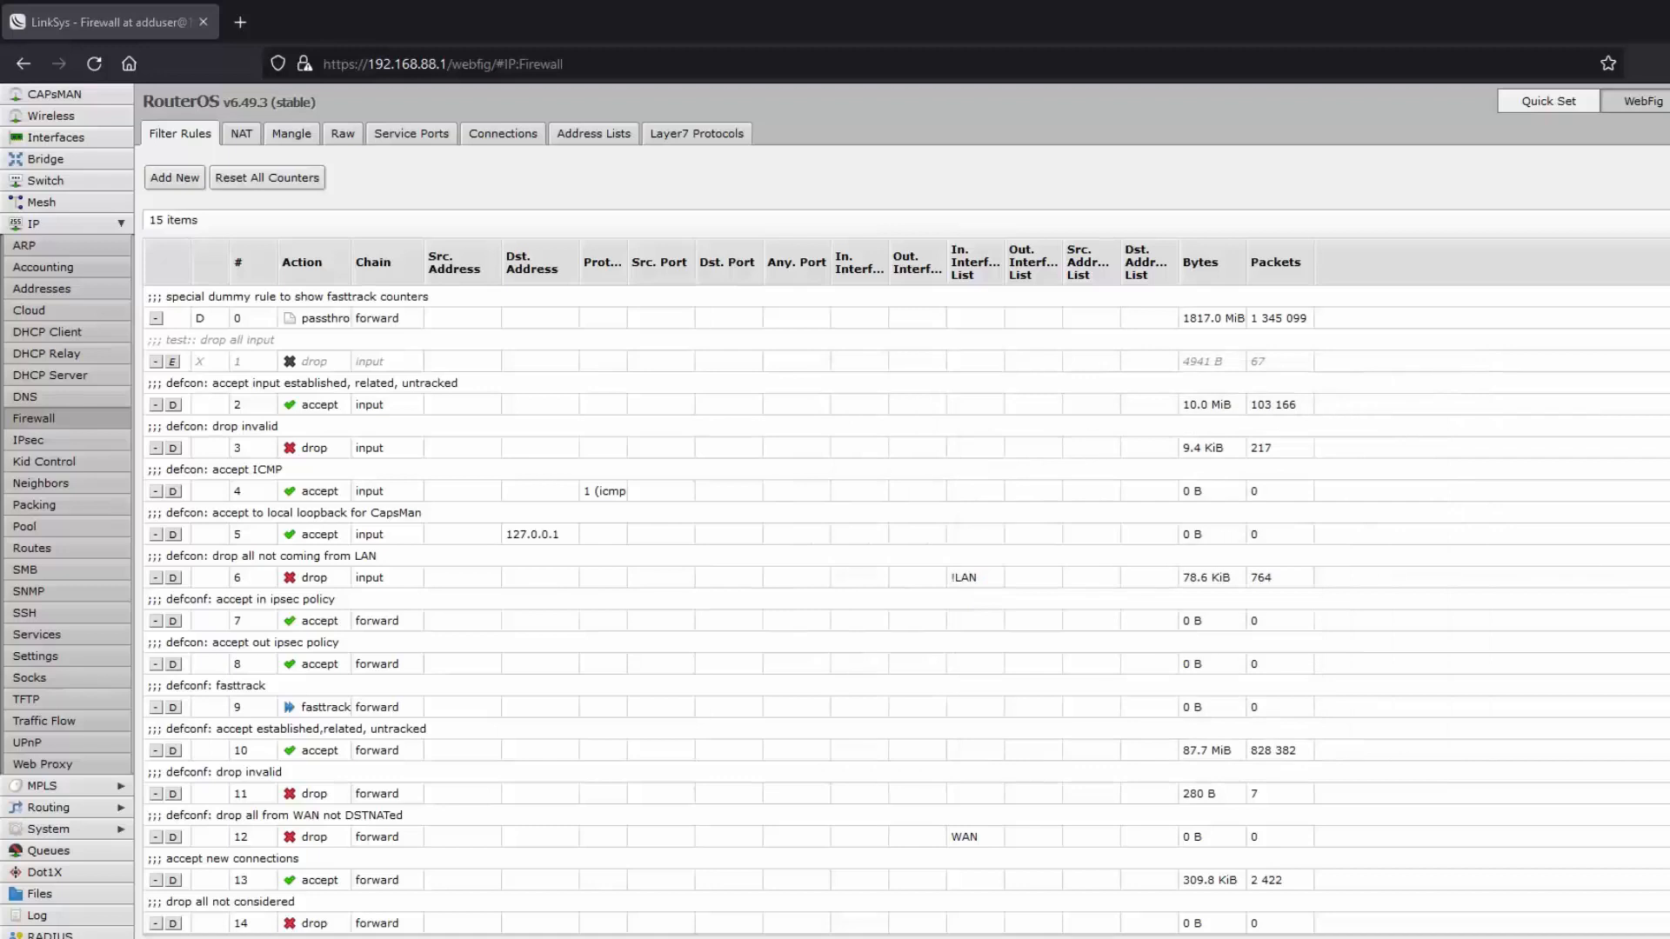
left_click(896, 572)
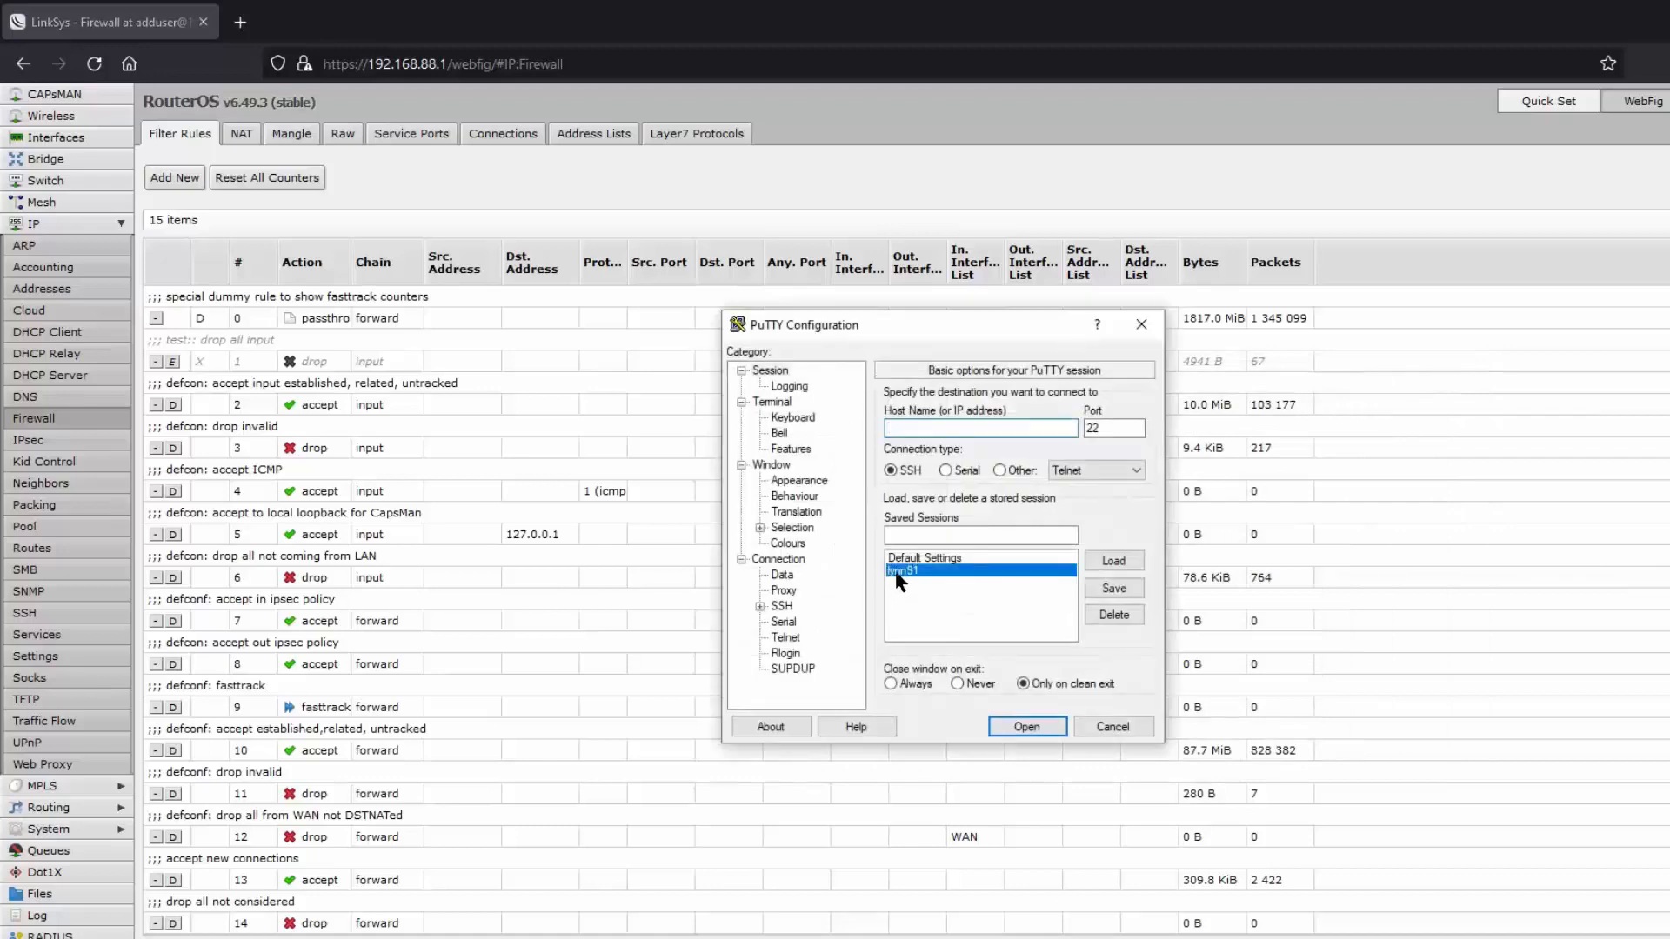
left_click(1114, 561)
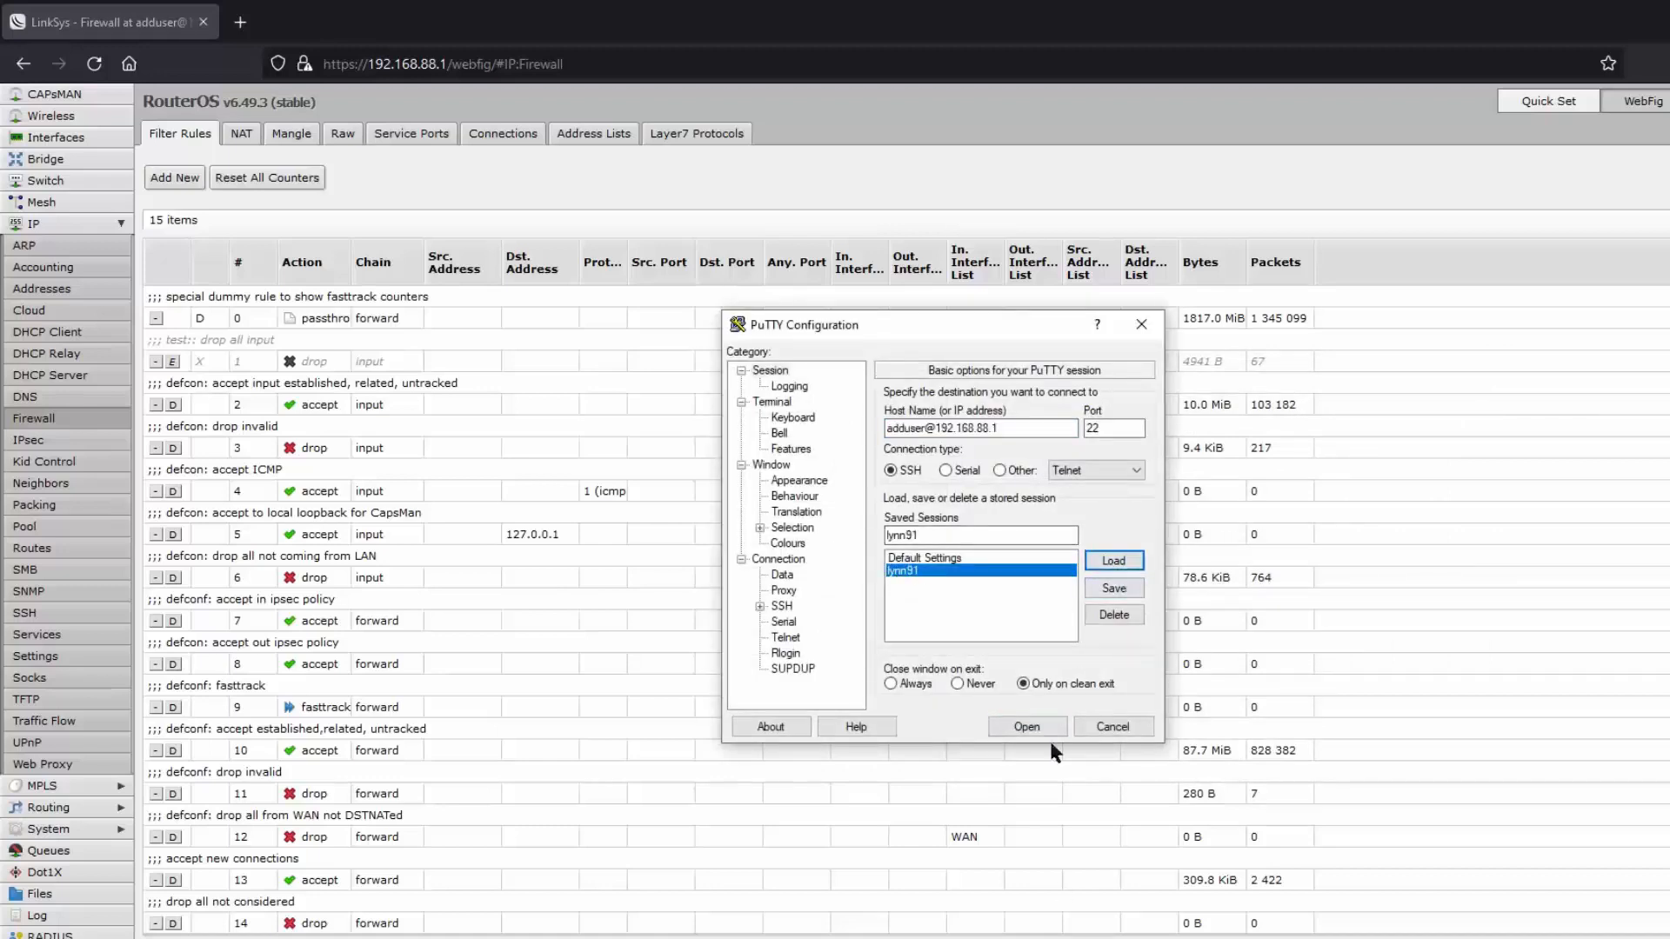
left_click(1027, 727)
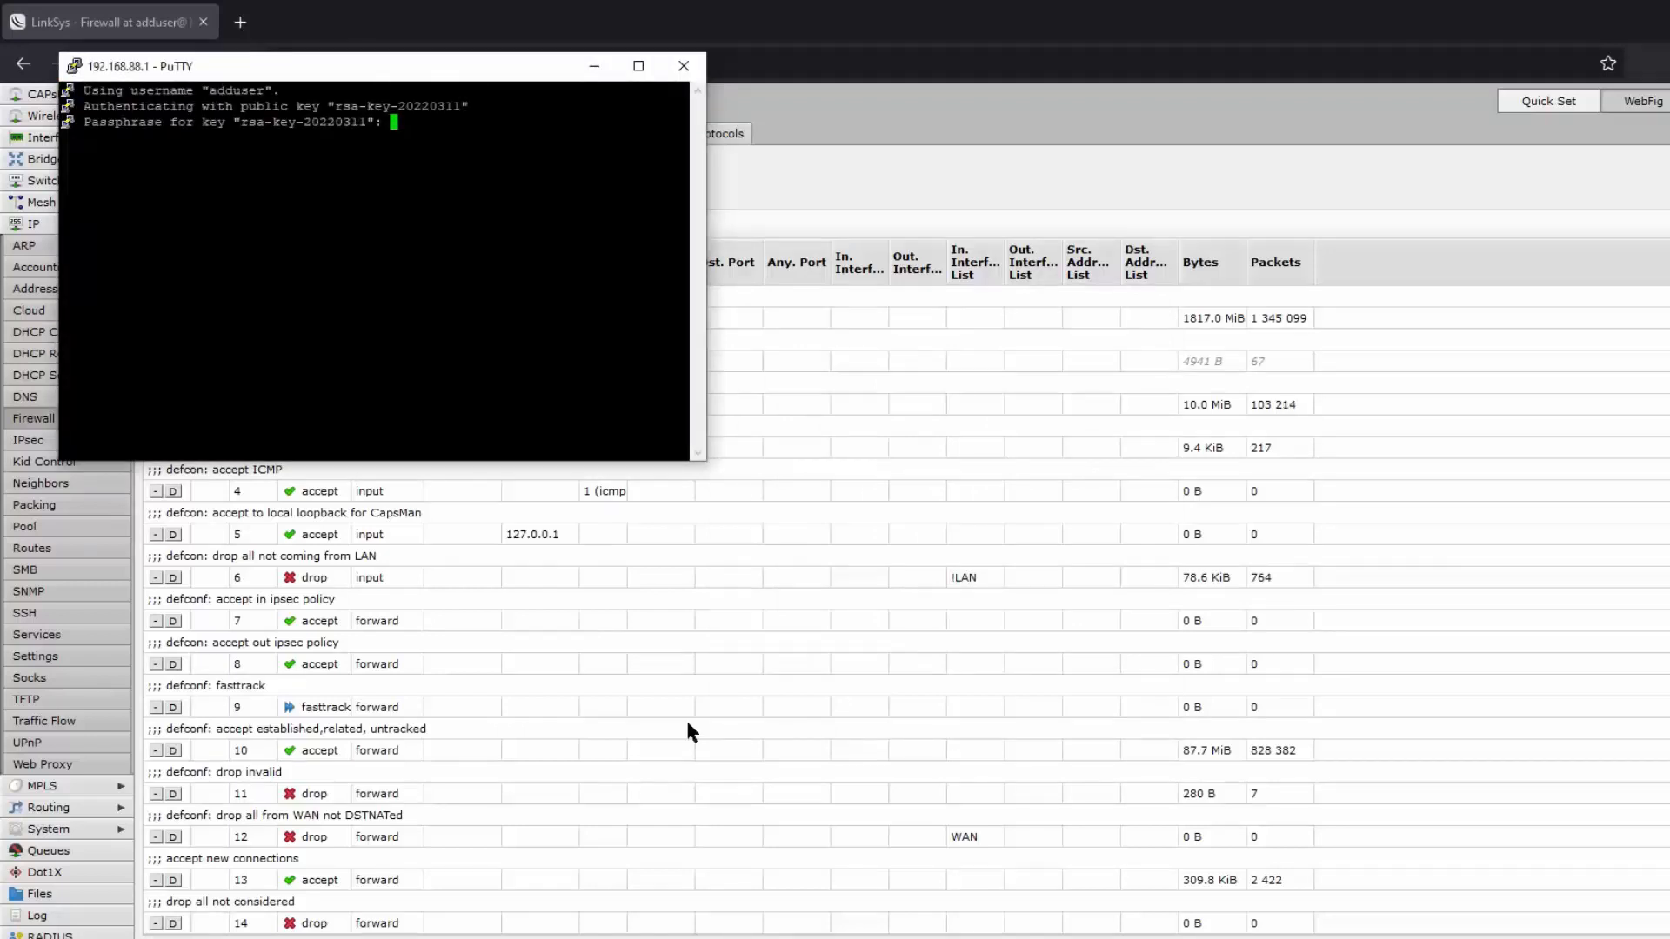
key("Return")
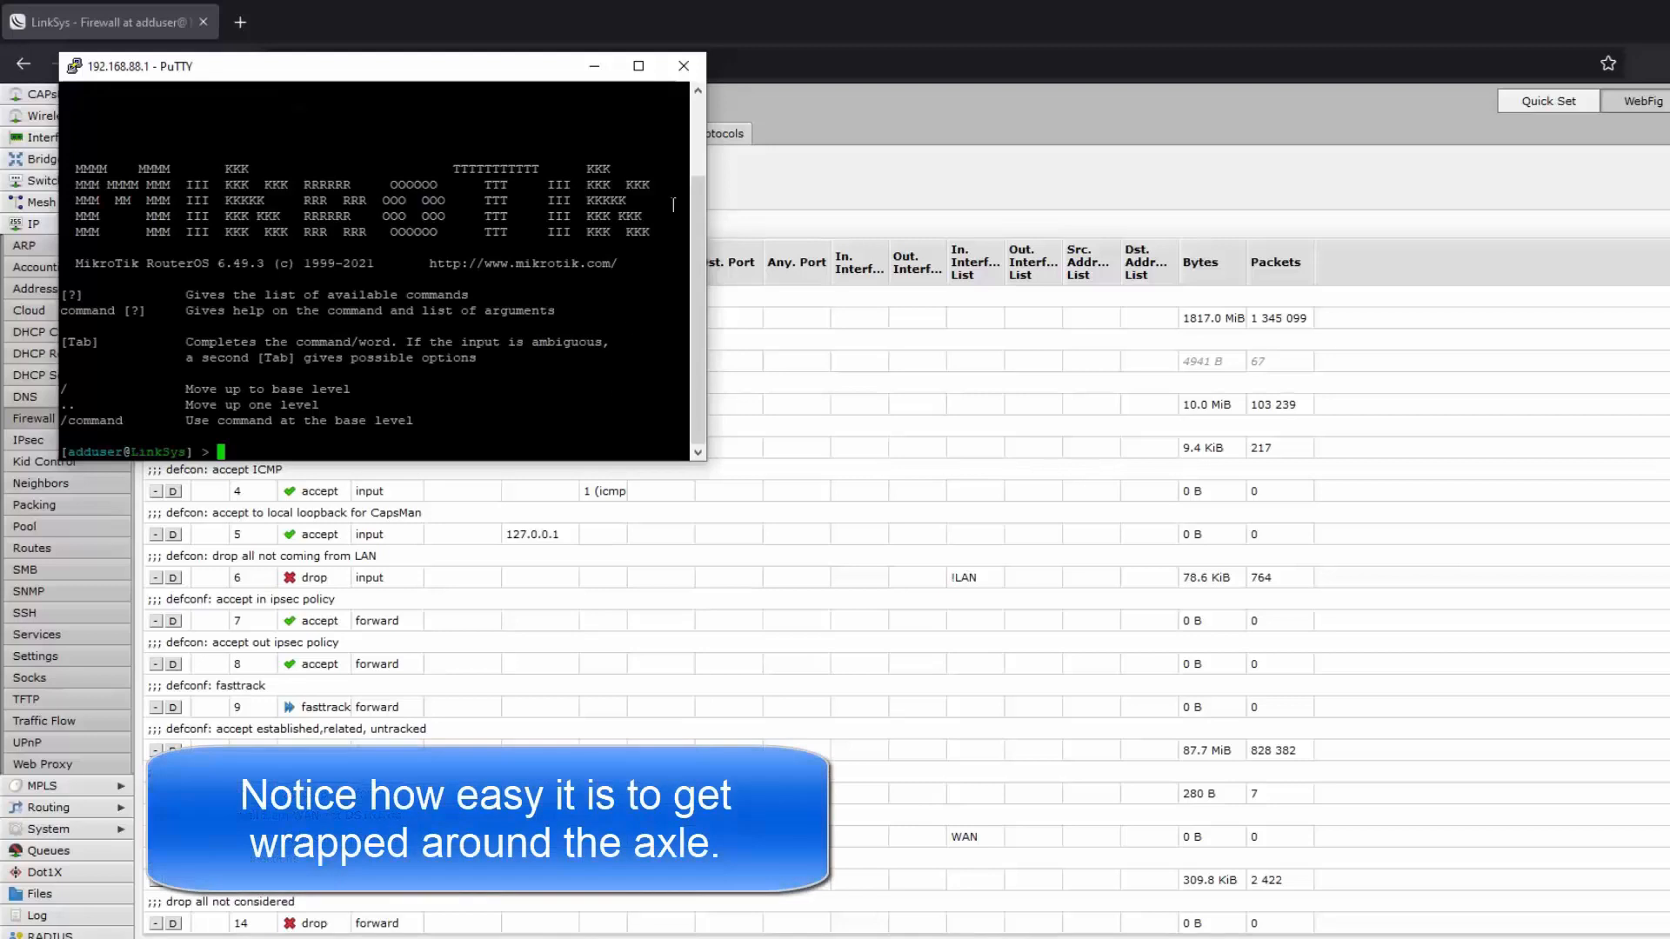
Step: Move the terminal window off the WebFig rule list and enable the "test:: drop all input" rule at position 1
left_click_drag(529, 67, 1205, 494)
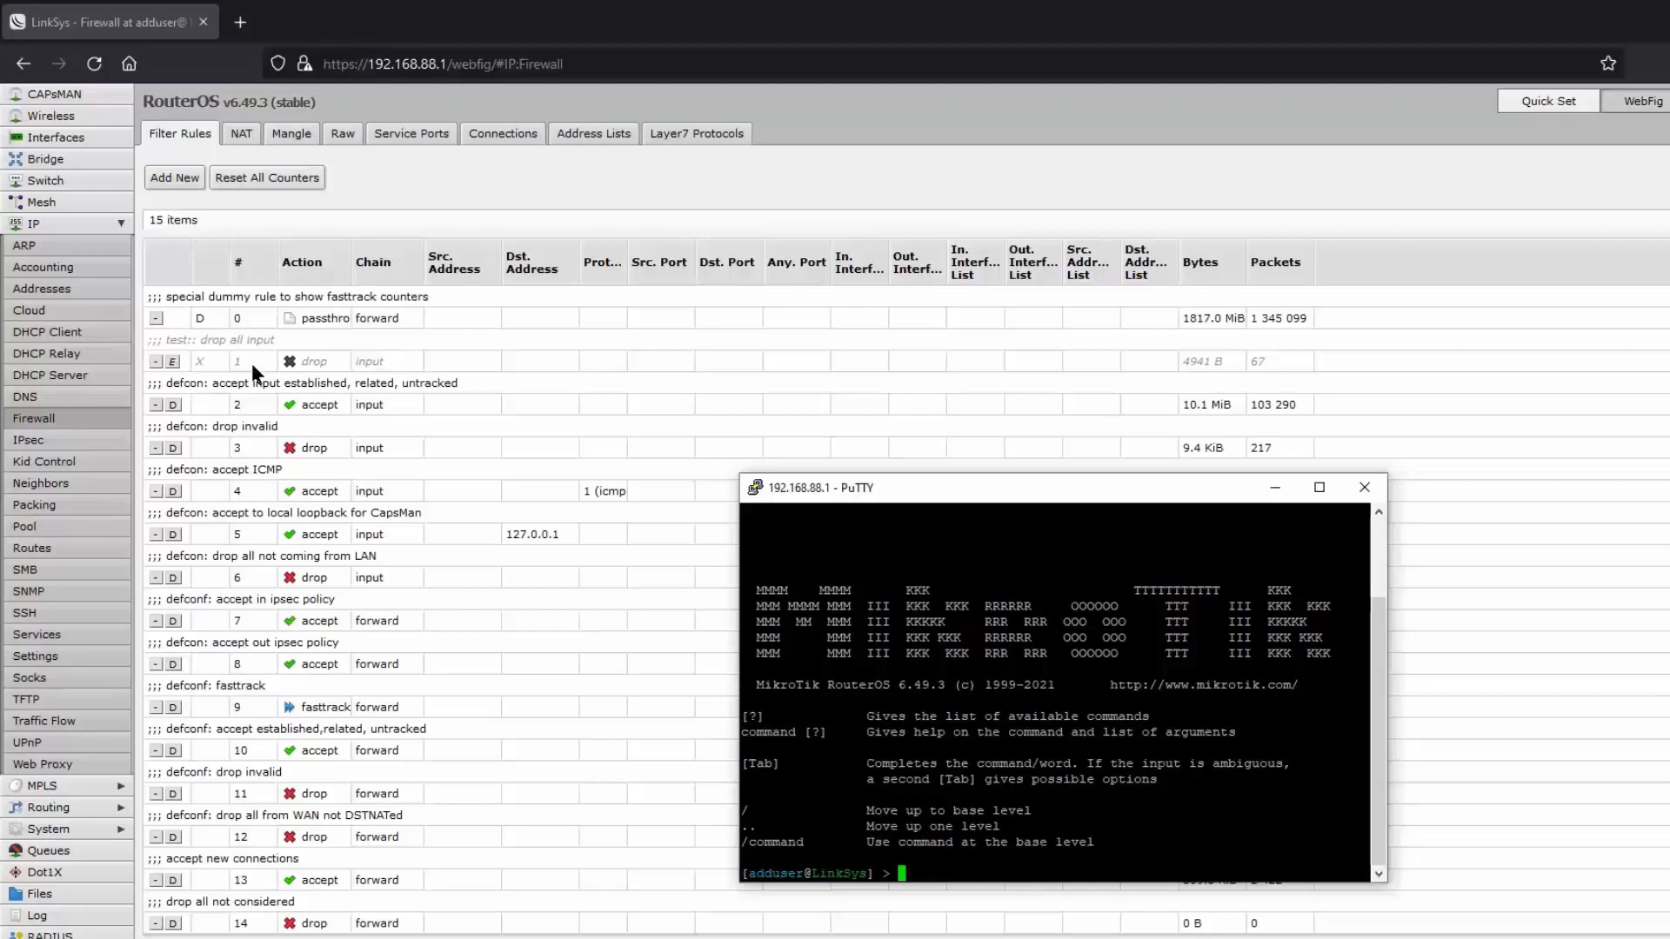
left_click(174, 361)
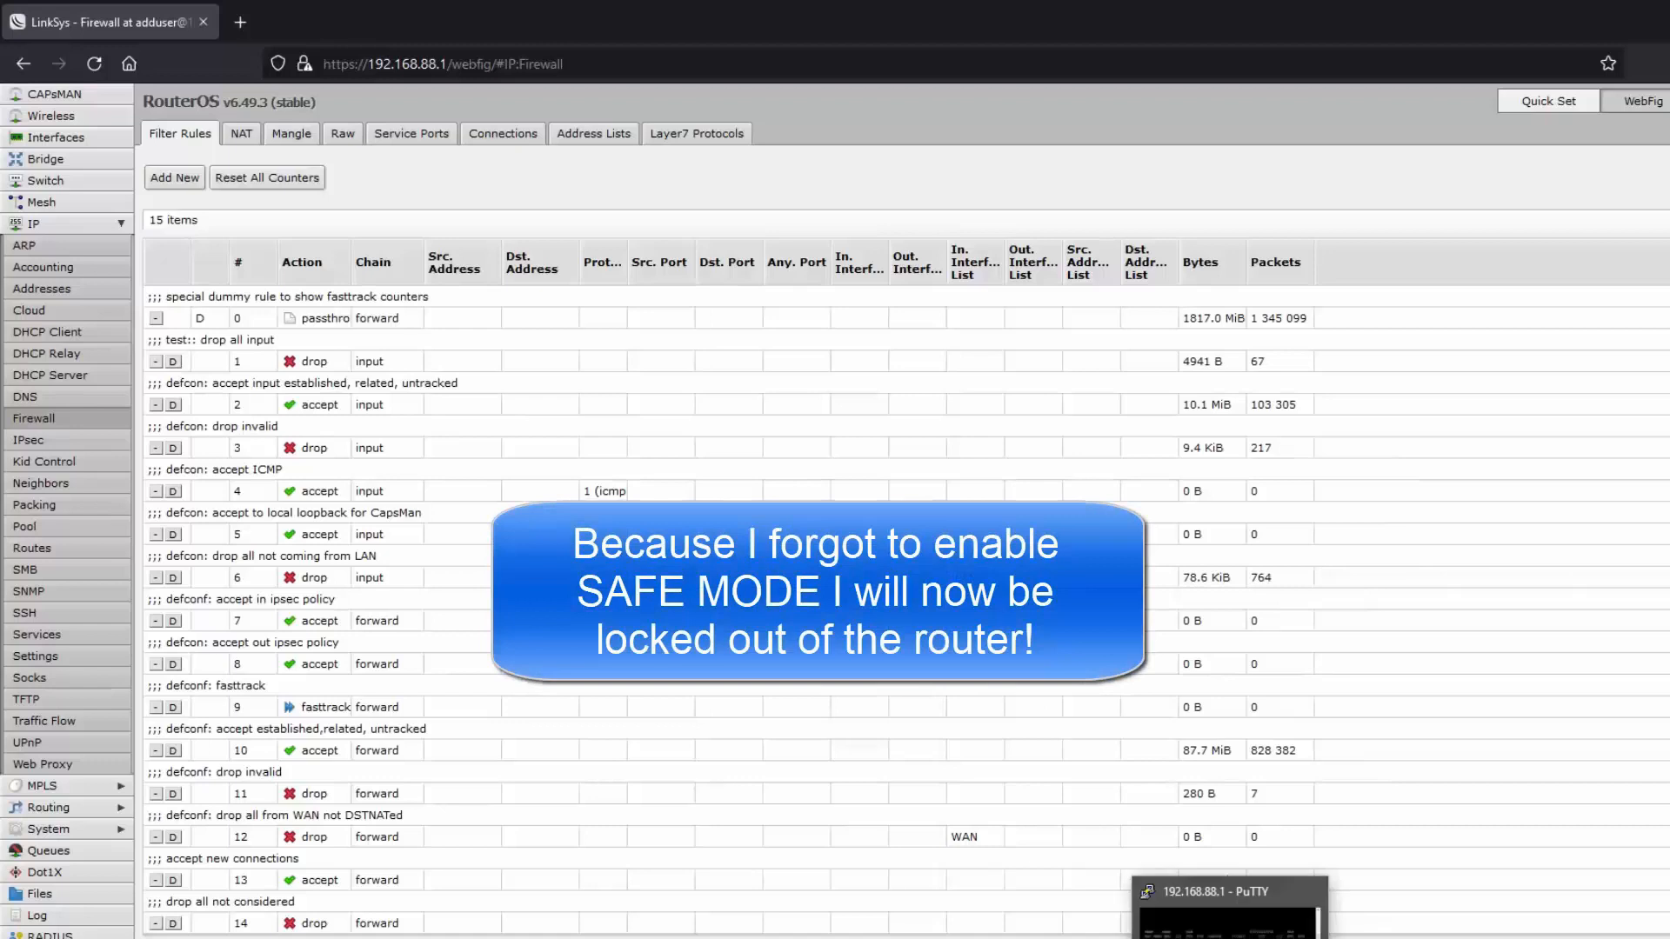
Step: Close the existing SSH session and try to open a new connection to 192.168.88.1 with the saved PuTTY session
left_click(1234, 936)
left_click(1364, 487)
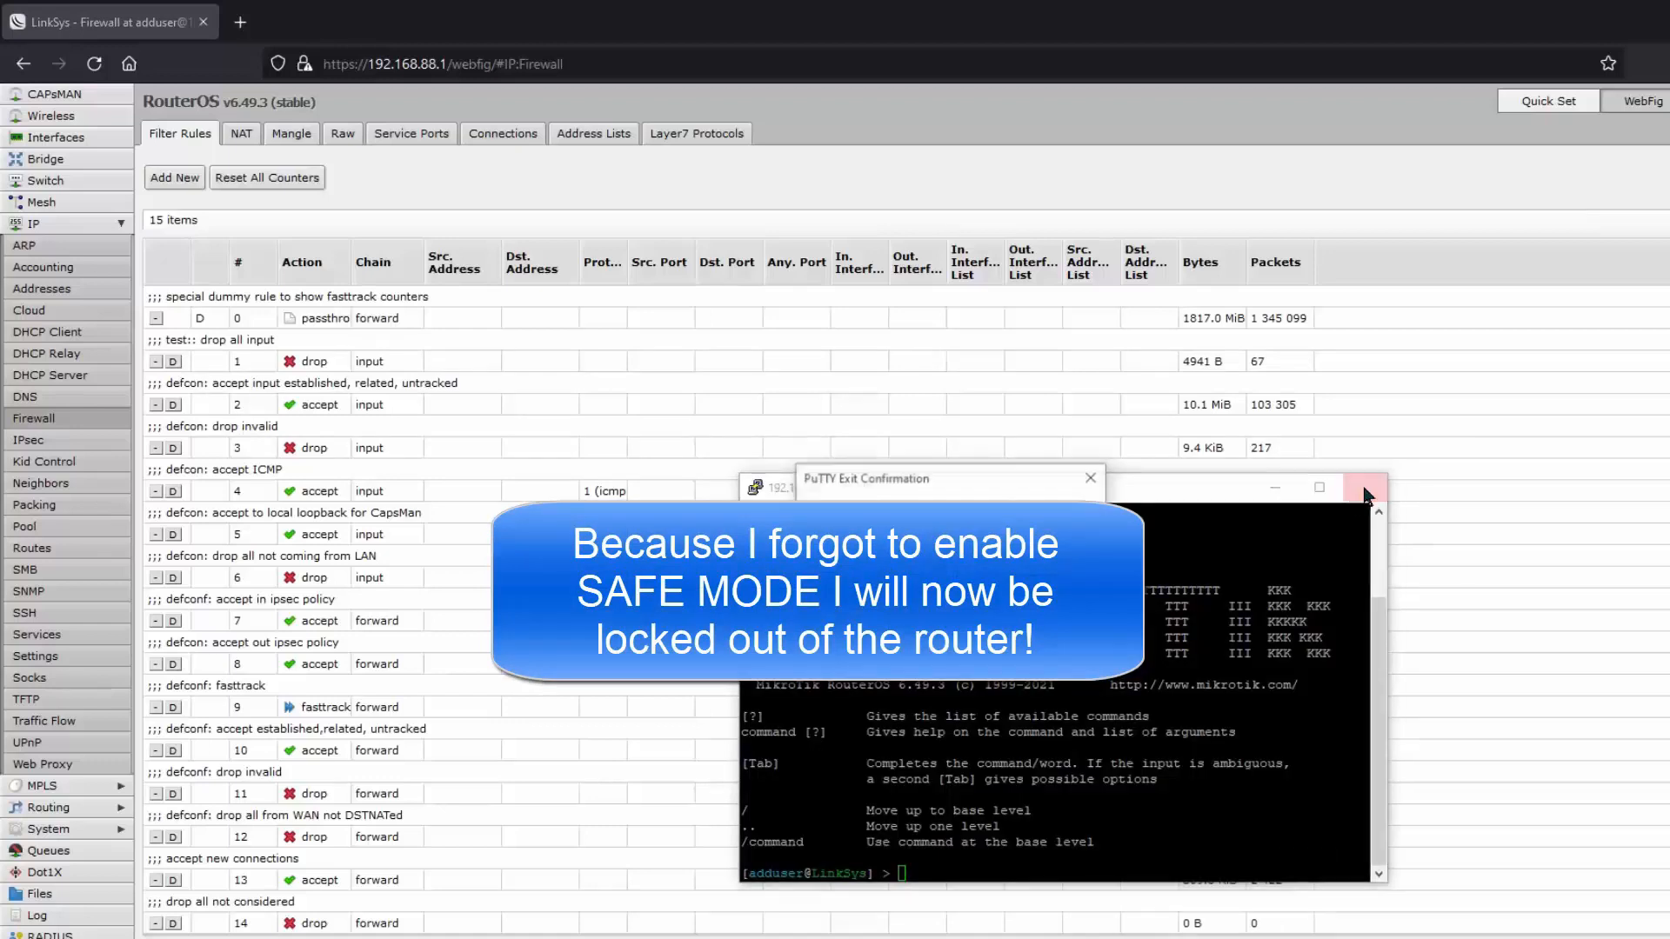
left_click(969, 599)
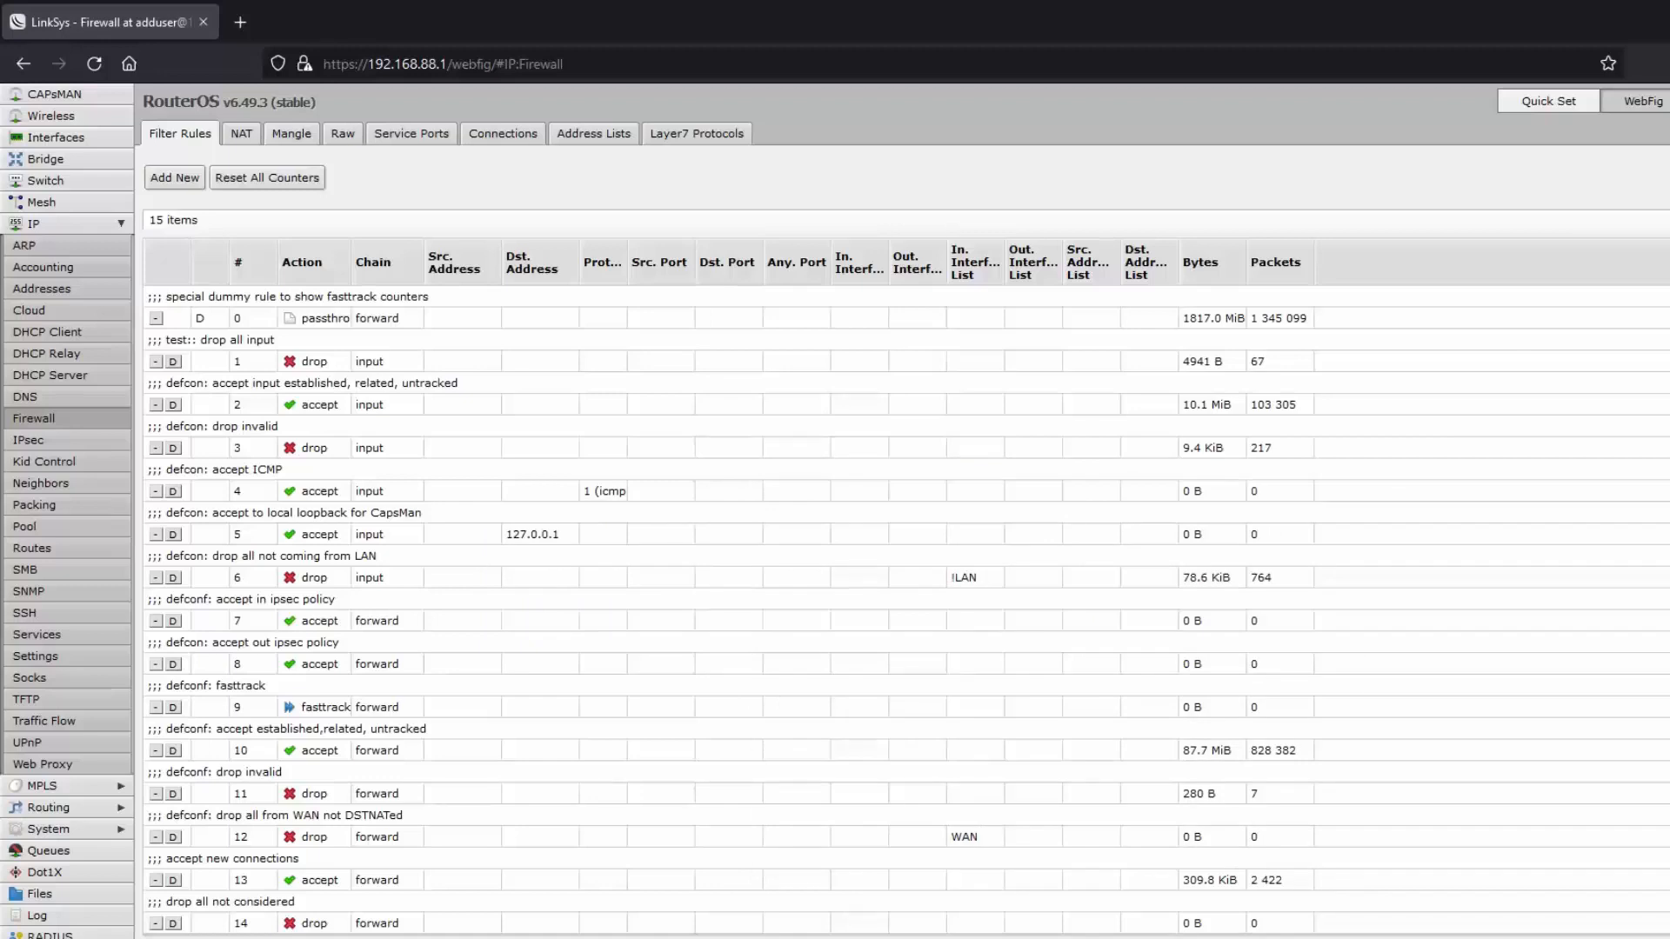
left_click(1234, 936)
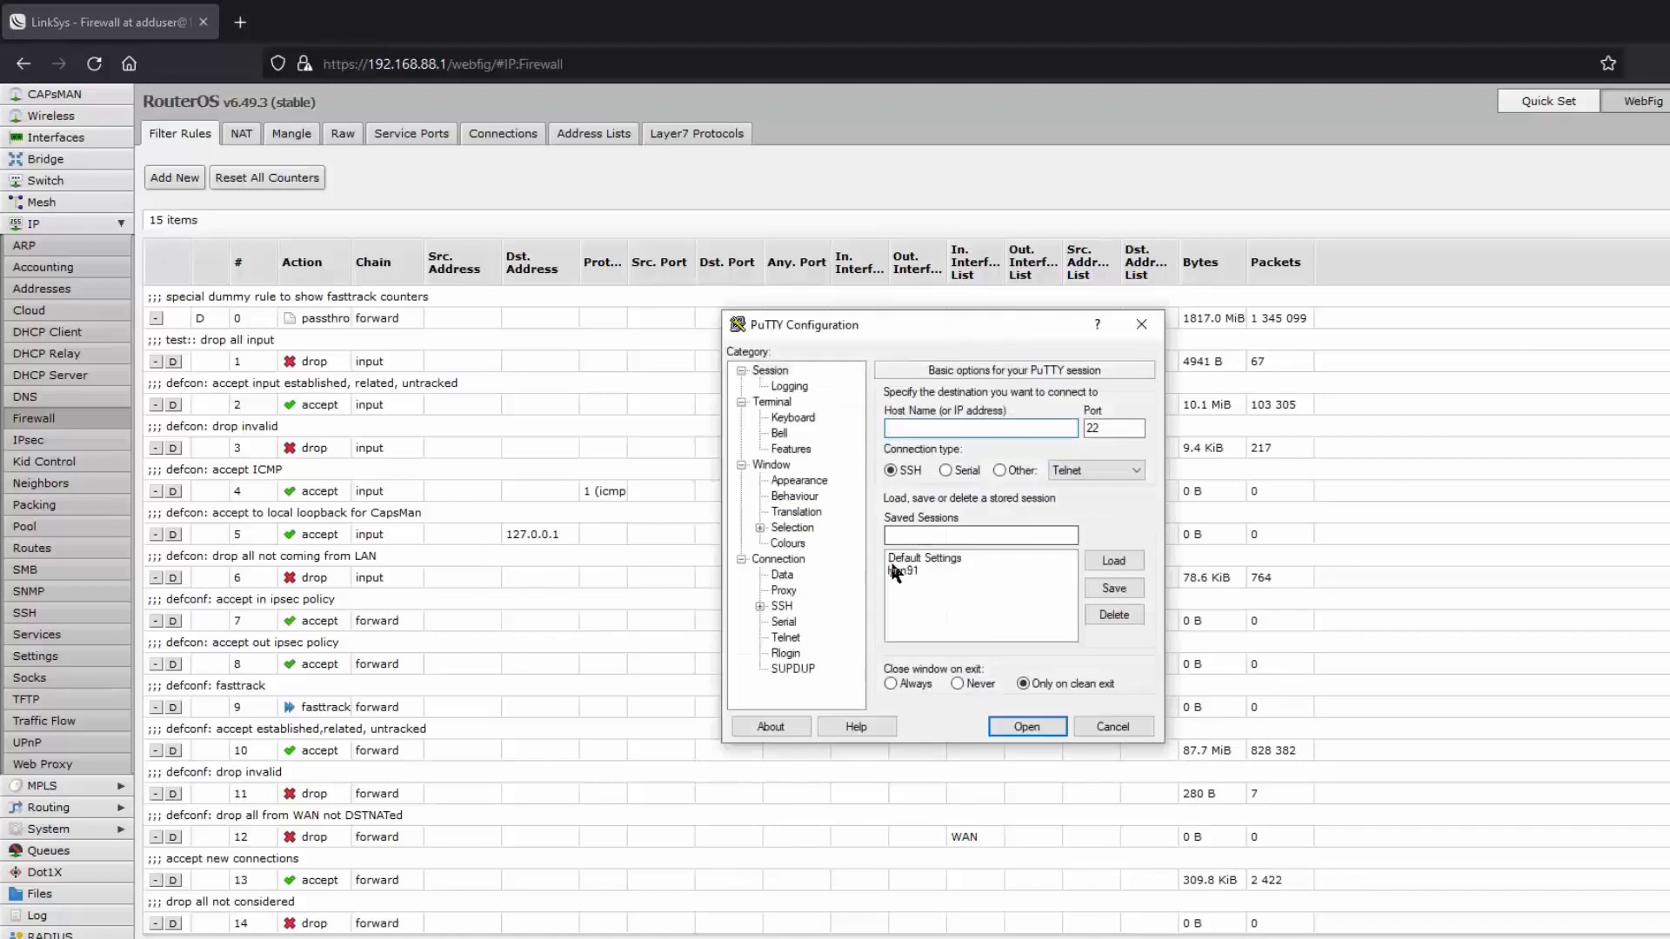
left_click(896, 572)
left_click(1114, 561)
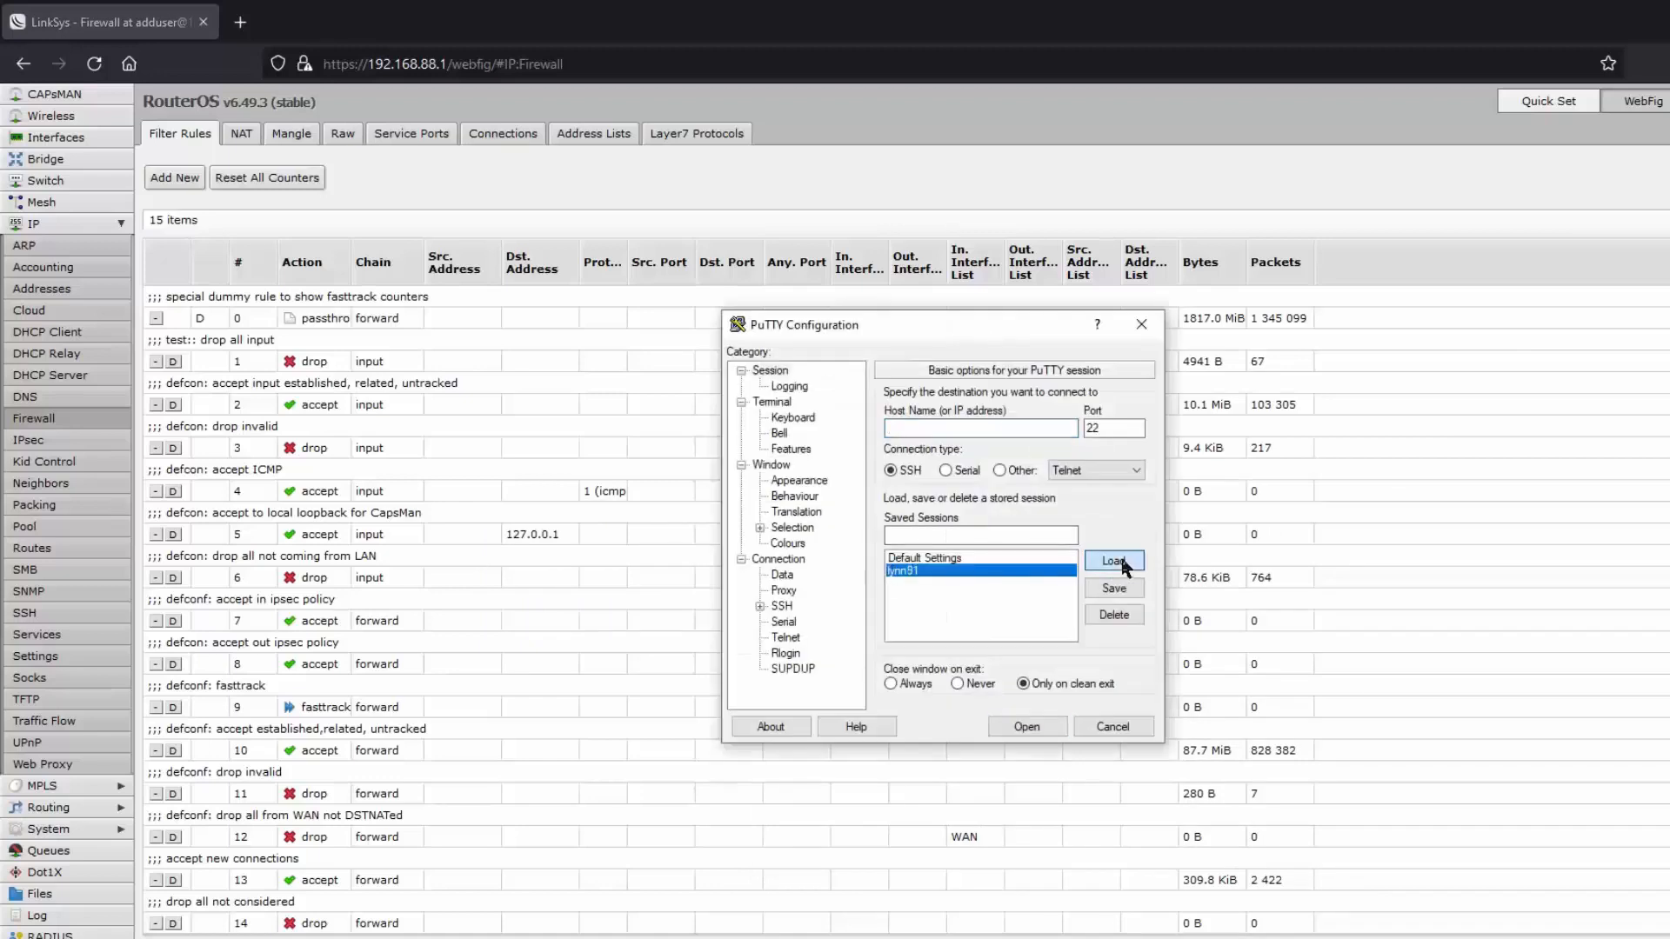
left_click(1028, 728)
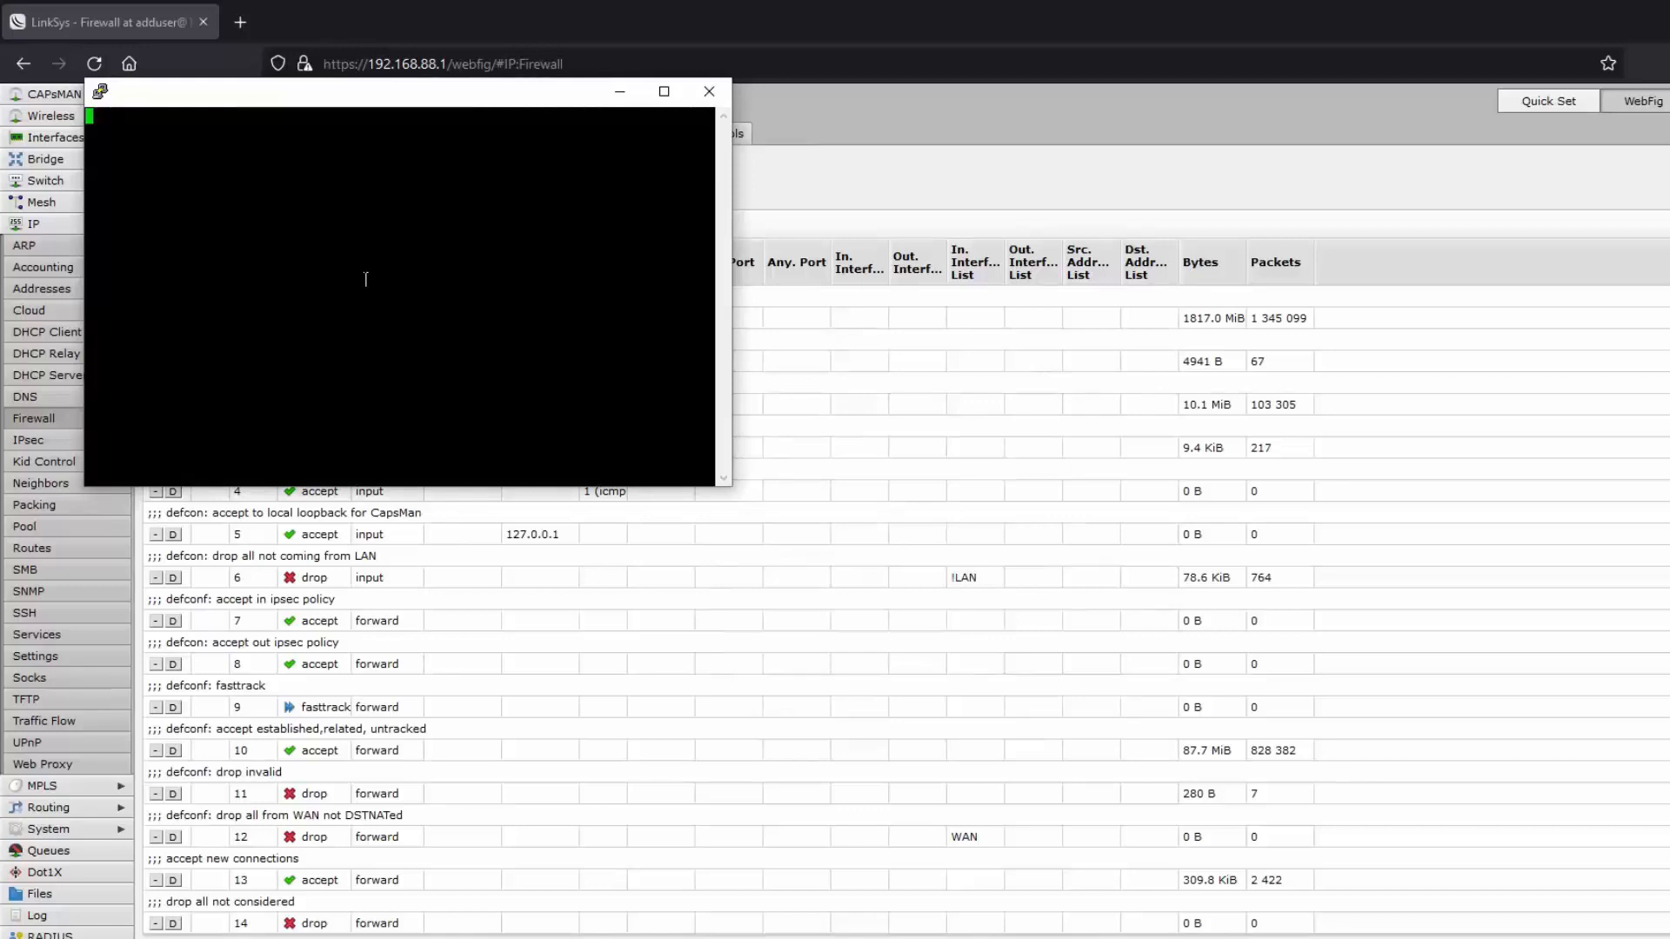